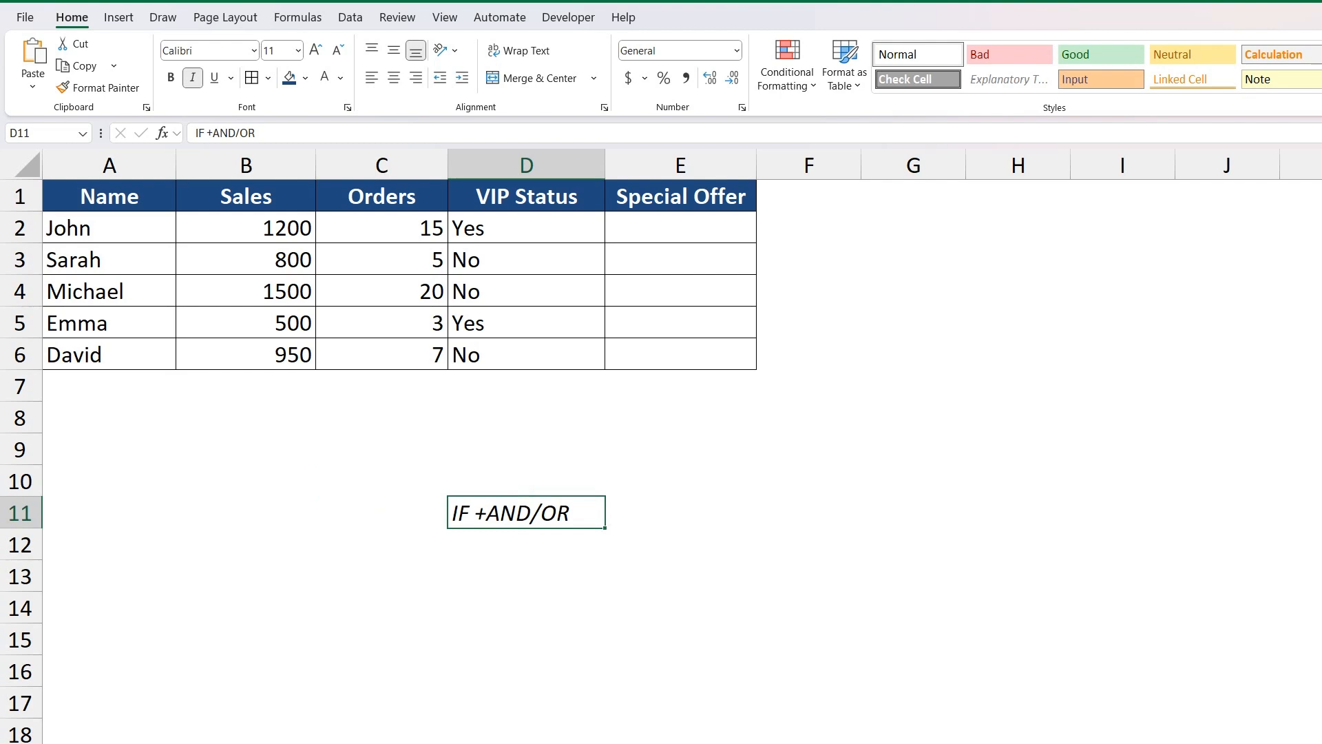
Step: Examine the Sales, Orders and VIP Status values in rows 2 to 6 to see what the Special Offer rule depends on
{"action": "left_click", "coordinate": [680, 513]}
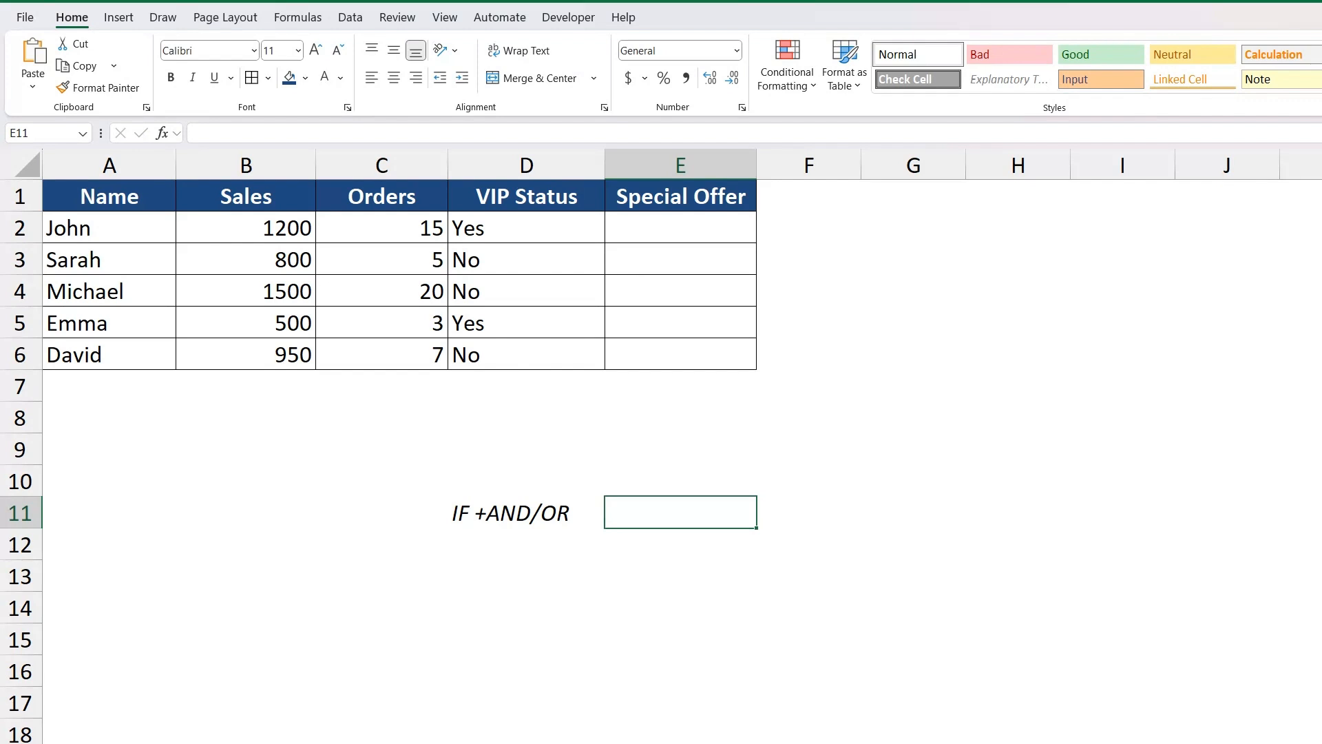
{"action": "left_click", "coordinate": [381, 259]}
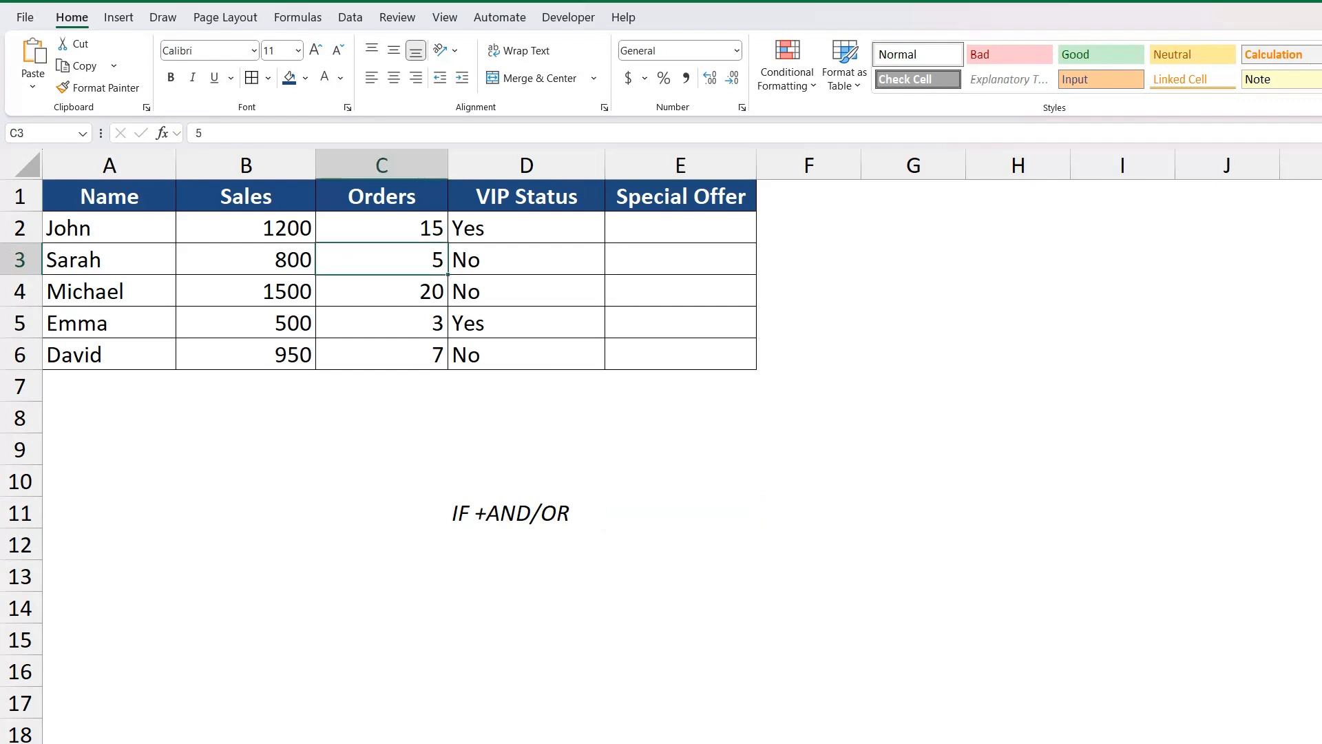
{"action": "left_click_drag", "start_coordinate": [412, 228], "coordinate": [387, 303]}
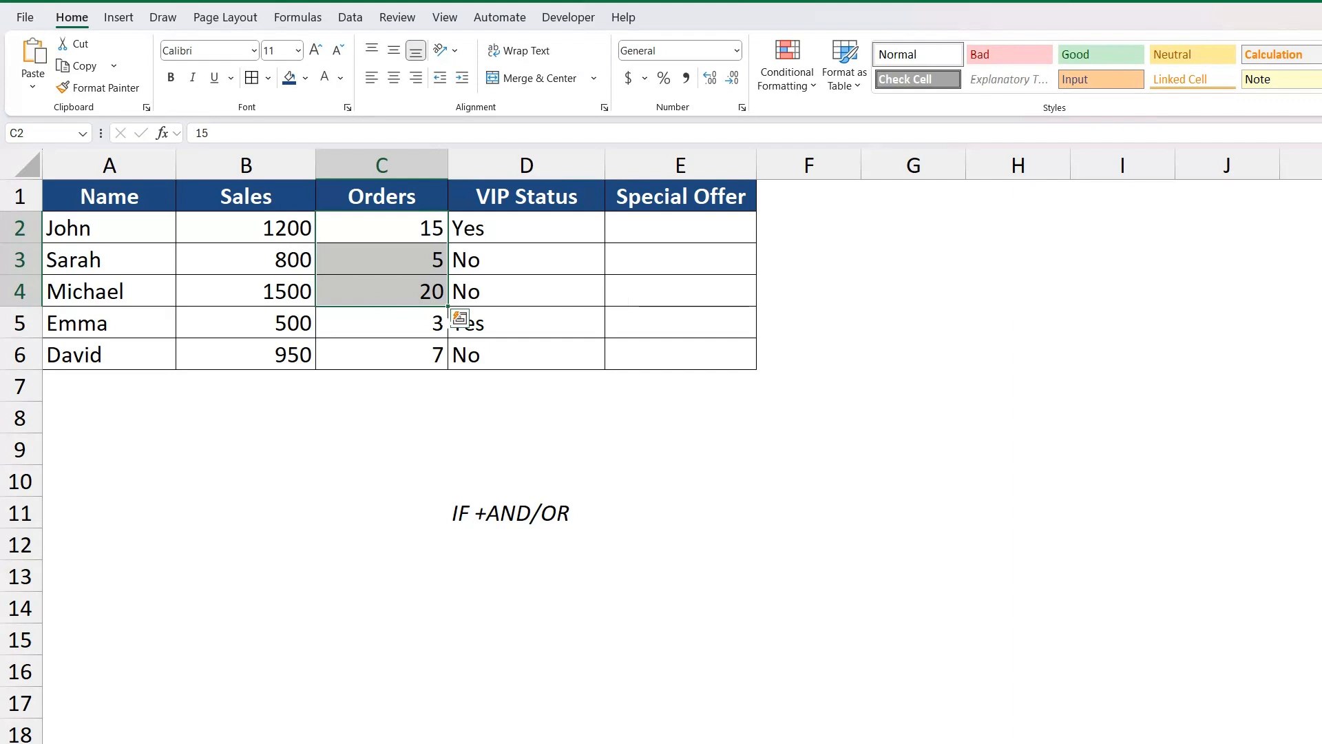
{"action": "left_click_drag", "start_coordinate": [276, 228], "coordinate": [249, 314]}
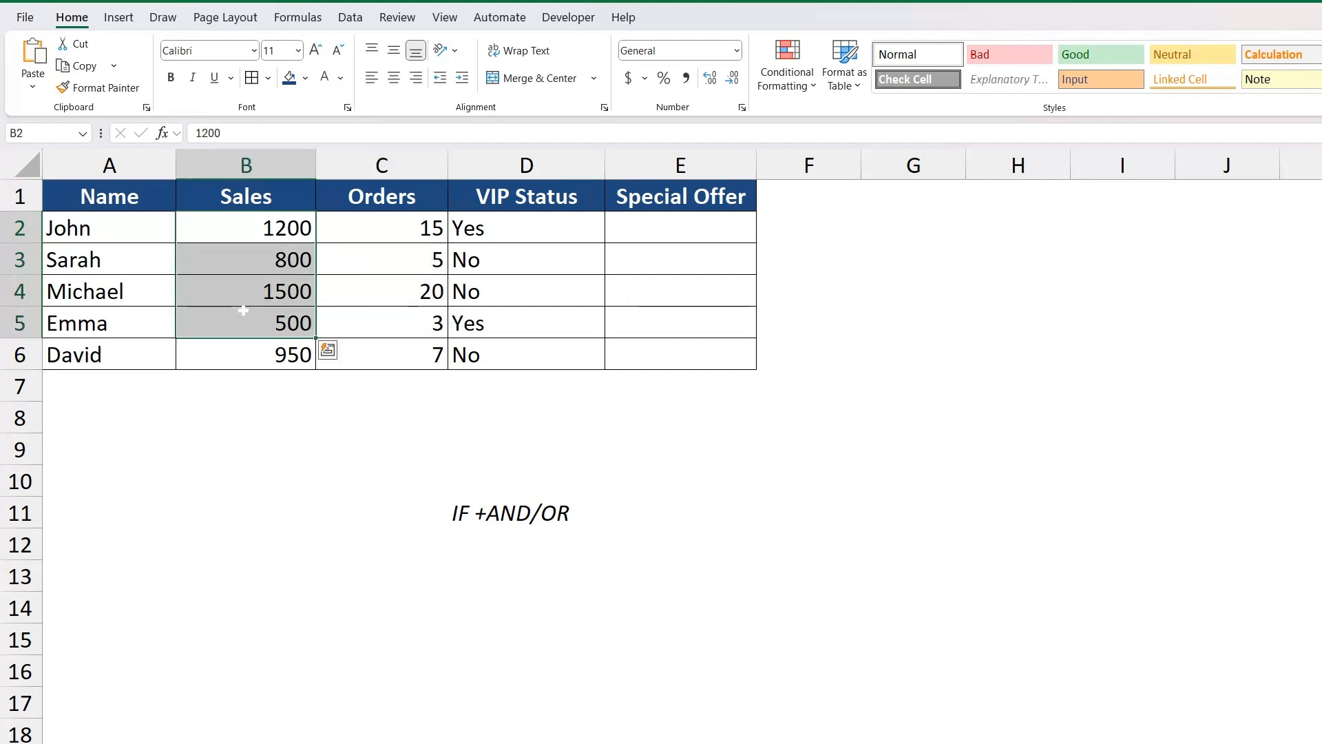
{"action": "left_click_drag", "start_coordinate": [527, 228], "coordinate": [525, 286]}
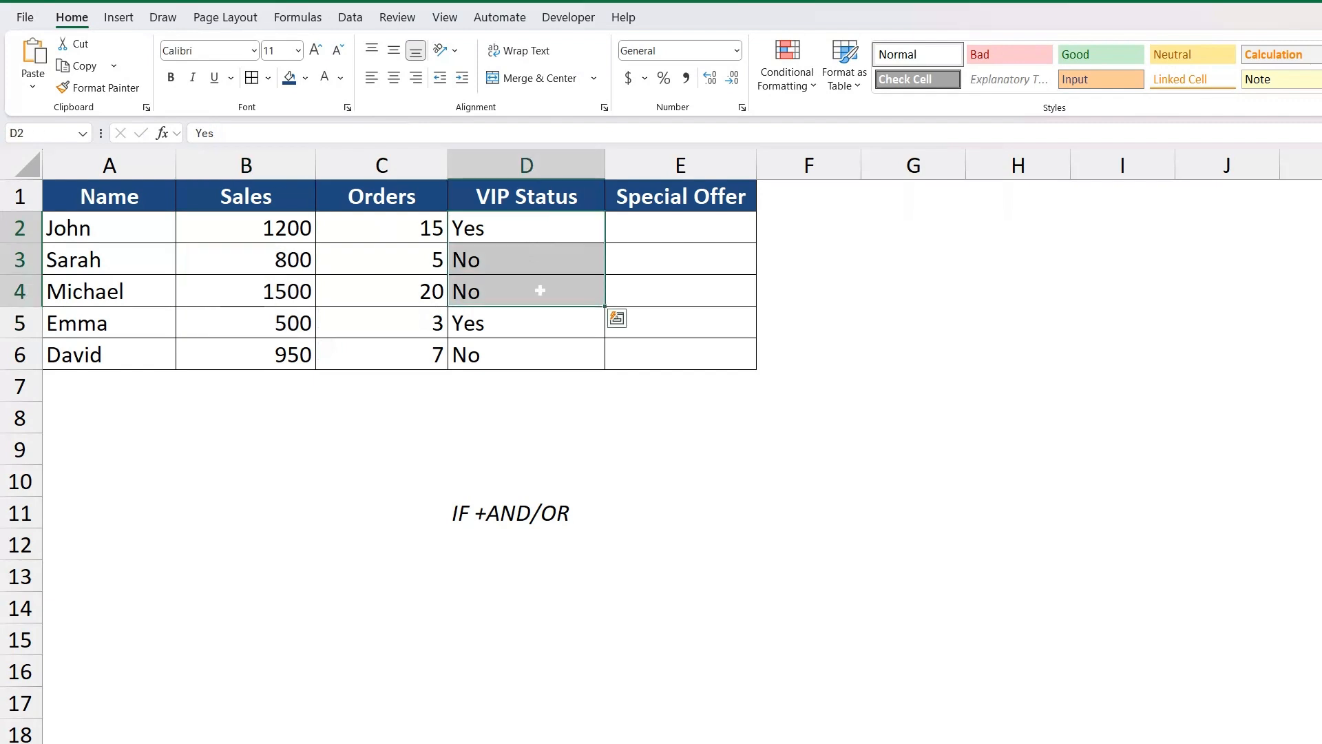
{"action": "left_click", "coordinate": [537, 293]}
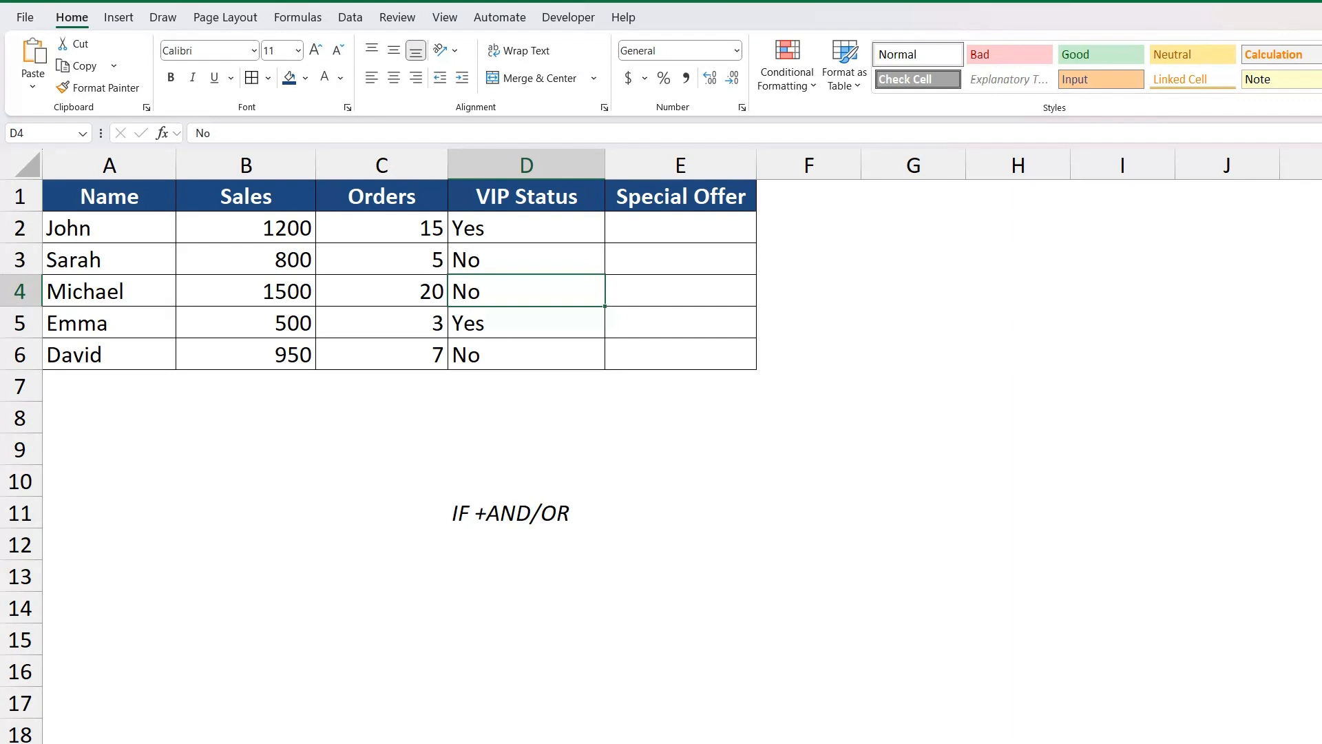
{"action": "left_click", "coordinate": [480, 325]}
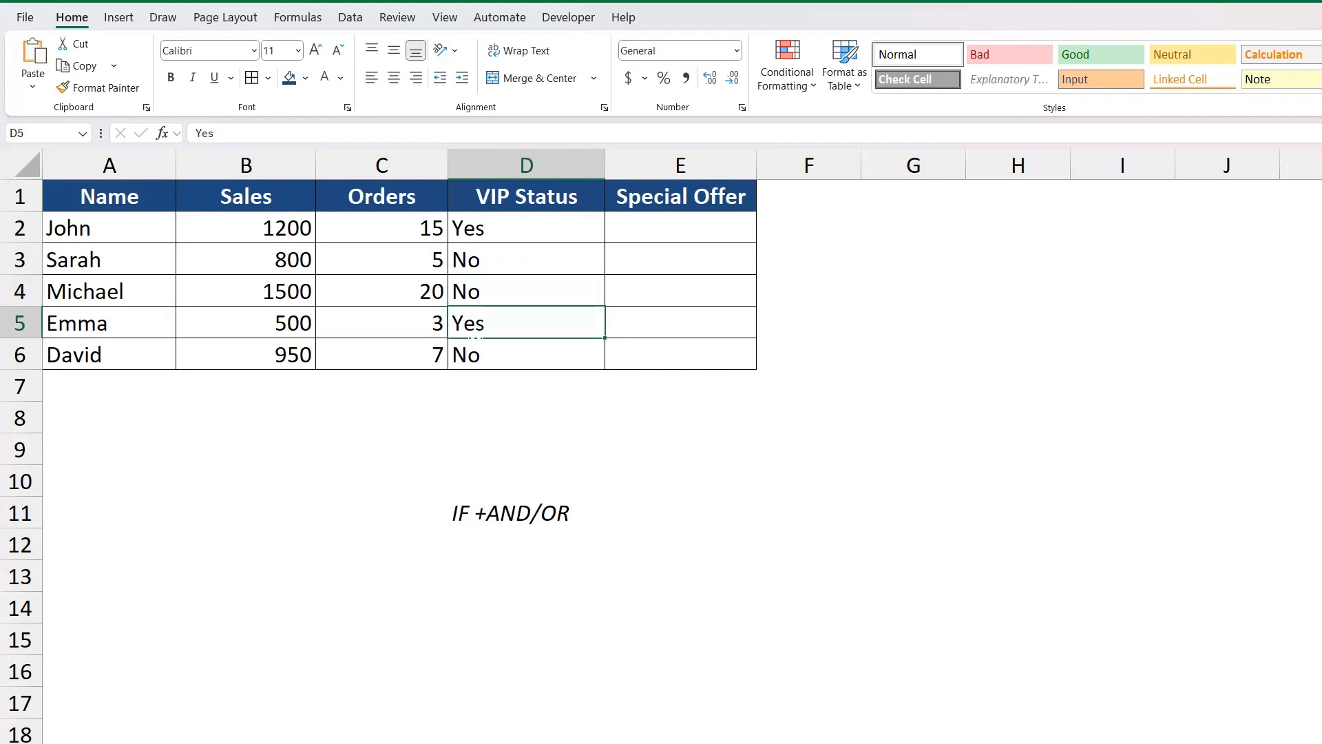
{"action": "left_click", "coordinate": [408, 261]}
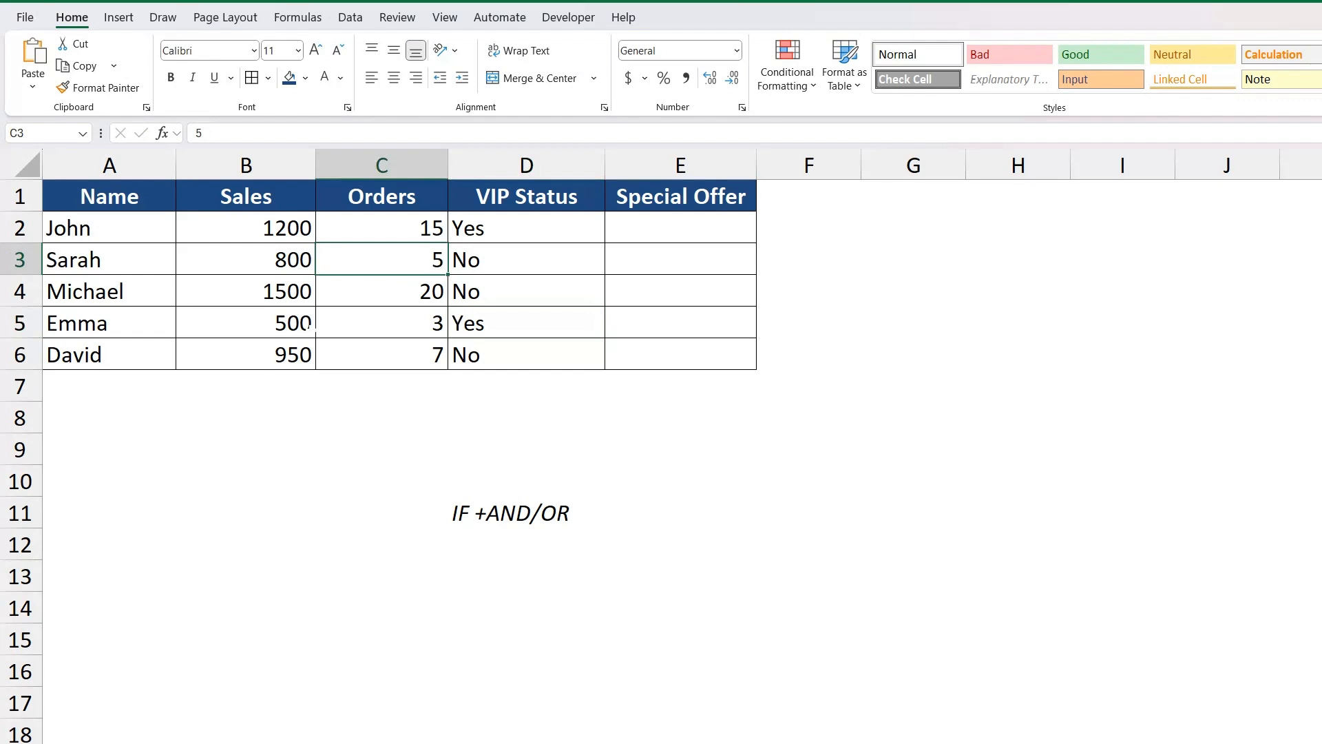
{"action": "left_click", "coordinate": [292, 291]}
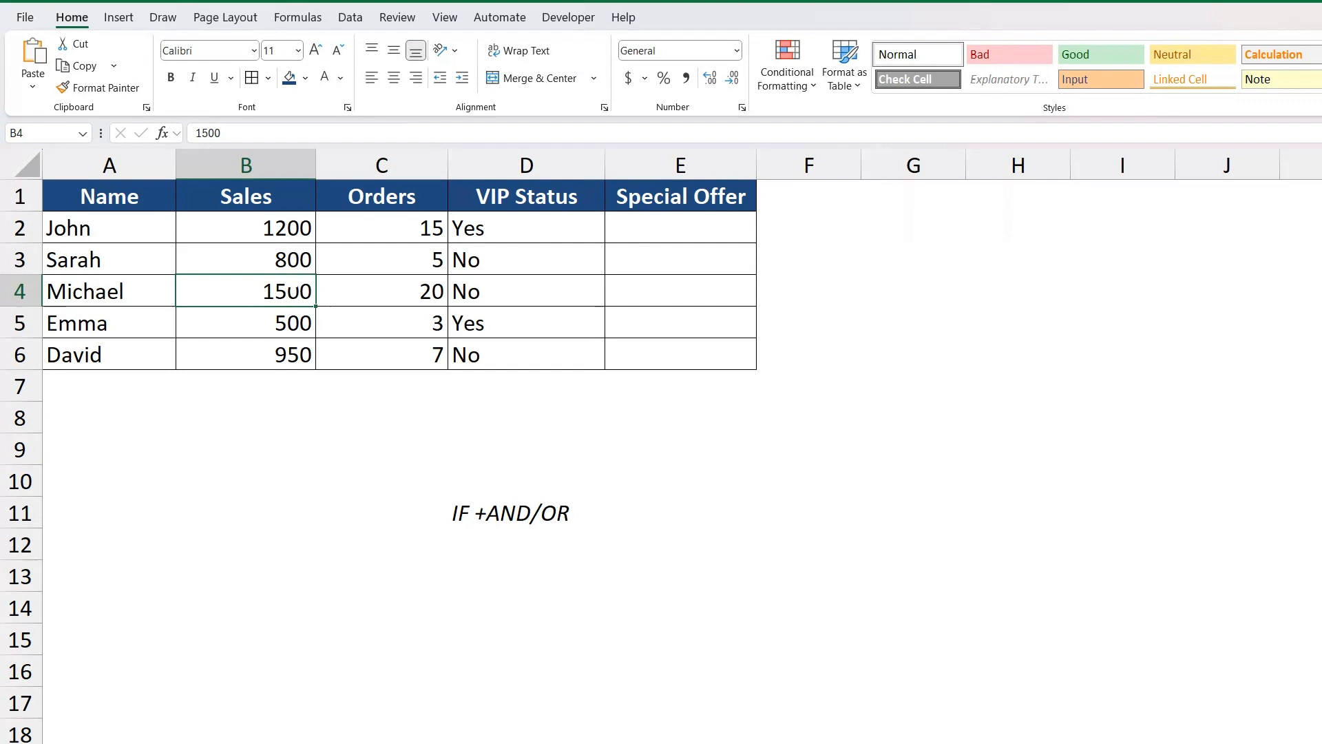
{"action": "left_click", "coordinate": [292, 259]}
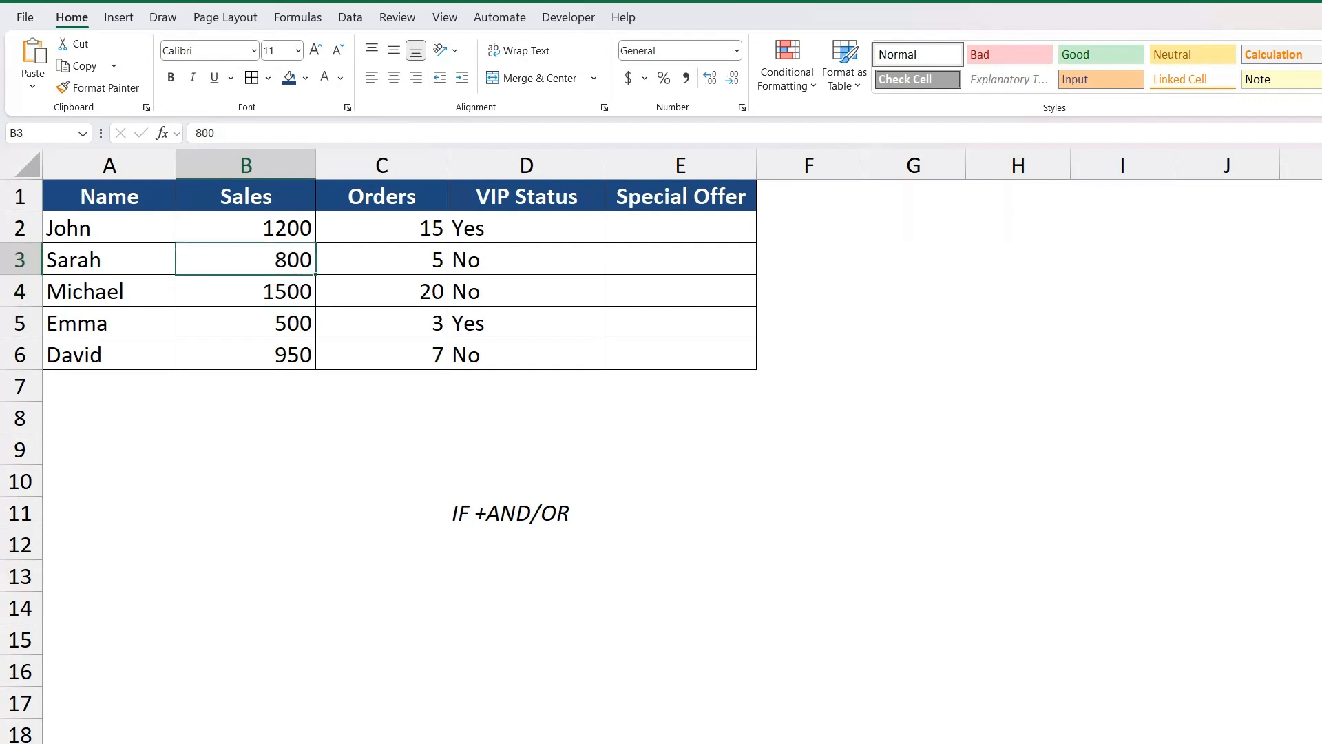
{"action": "left_click", "coordinate": [490, 263]}
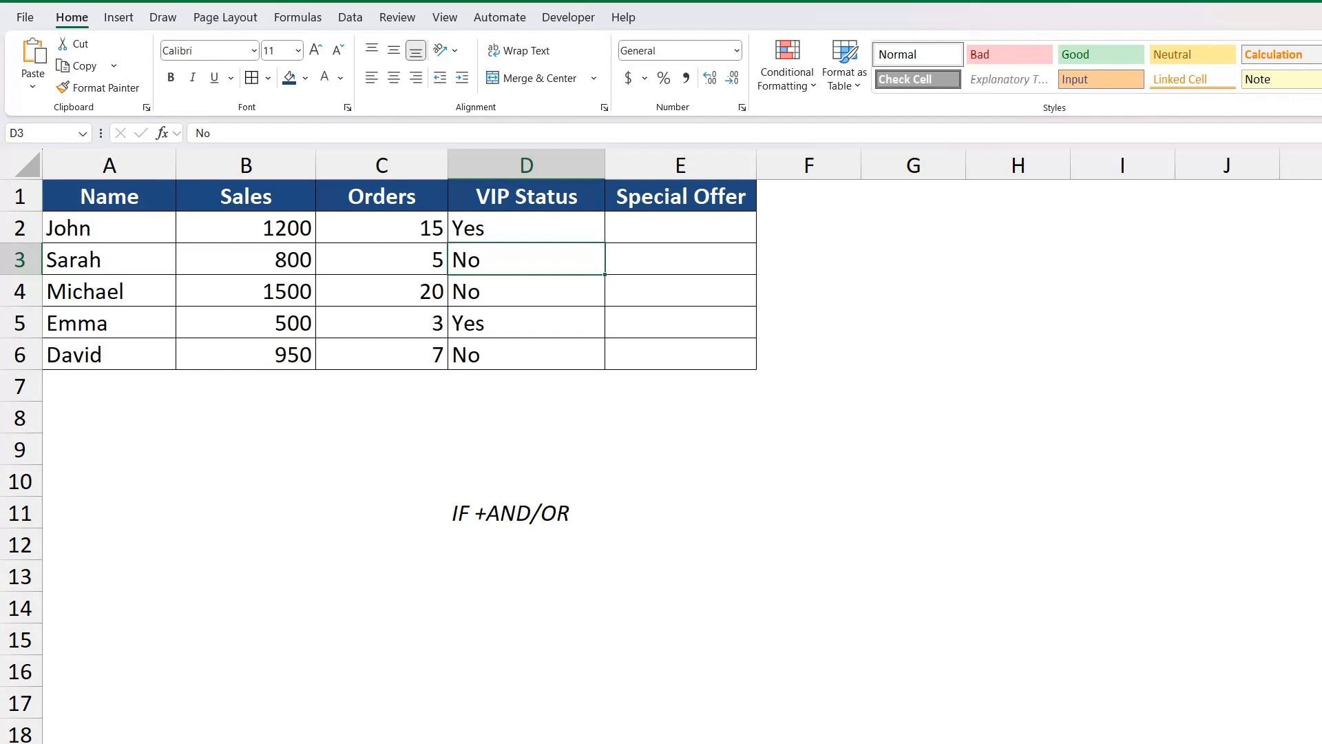
{"action": "left_click", "coordinate": [498, 230]}
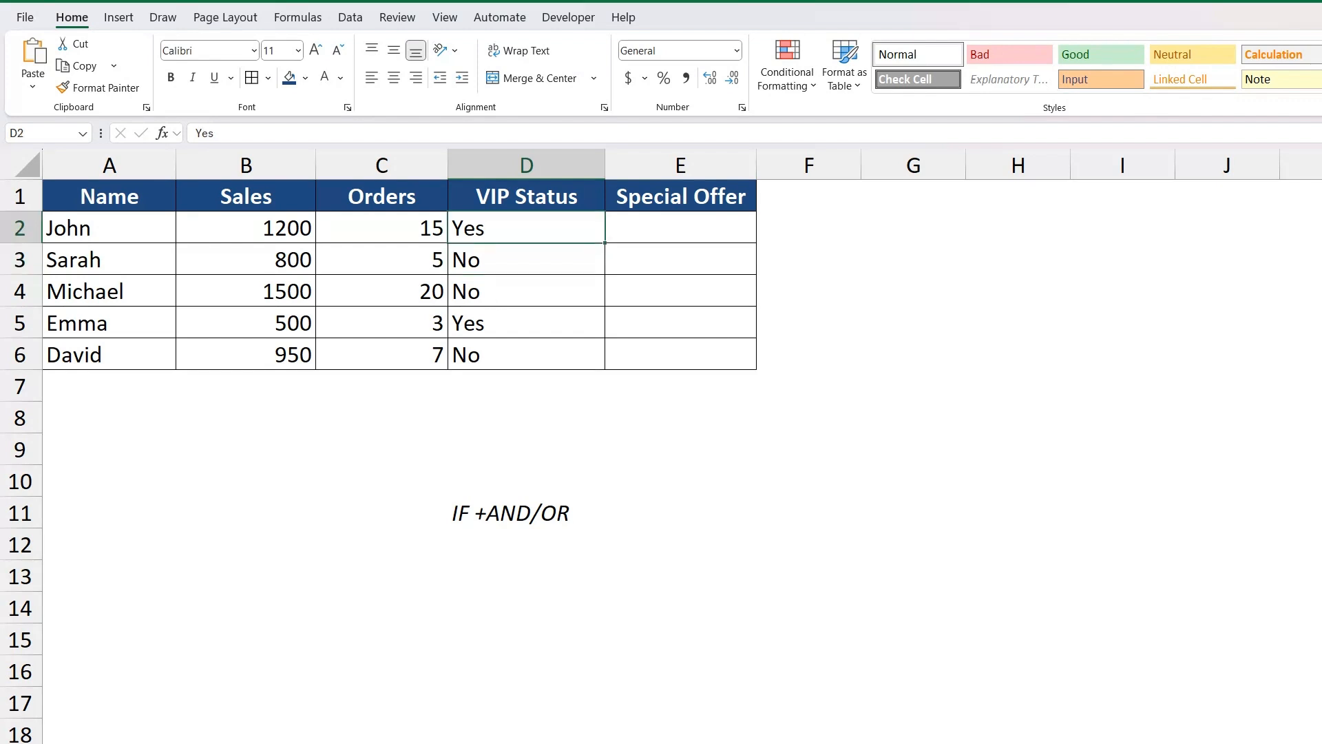
Step: Begin a formula in E2 with an IF function containing an AND function that has an OR function nested inside: =IF(AND(OR(
{"action": "left_click", "coordinate": [679, 237]}
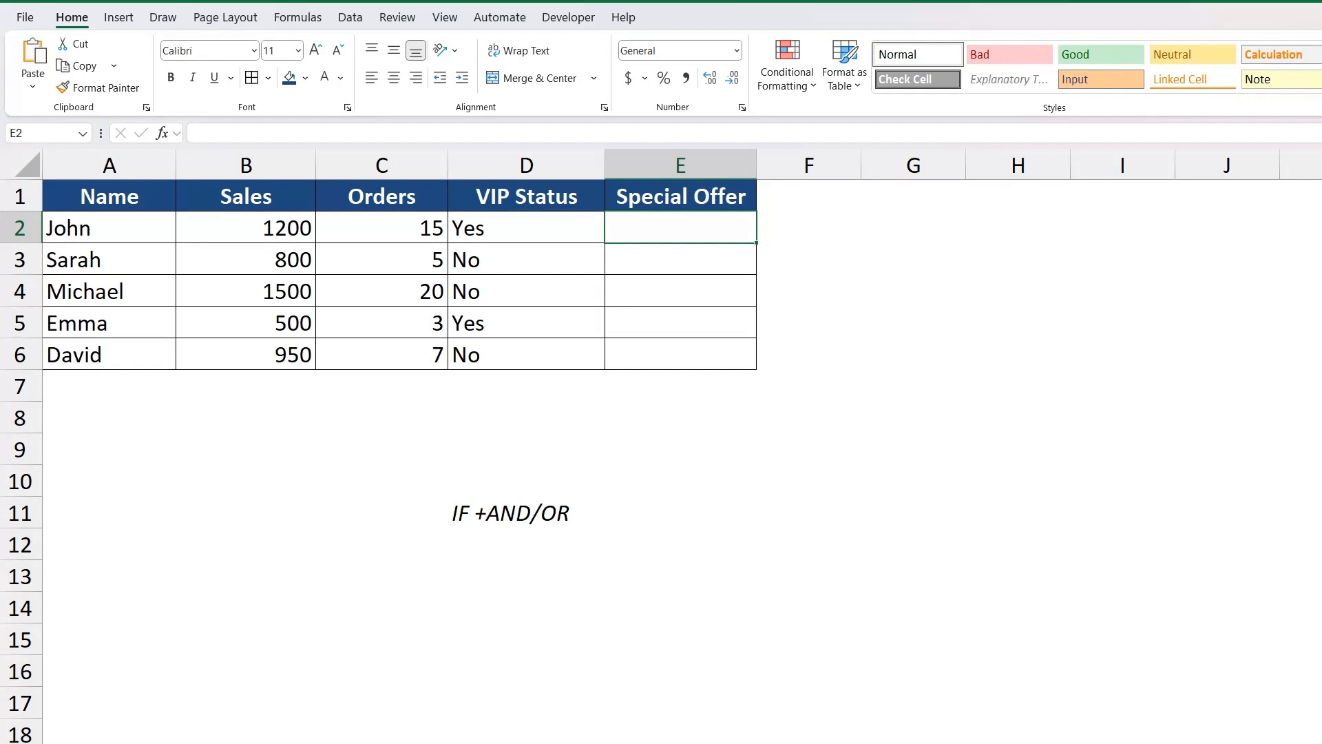
{"action": "type", "text": "="}
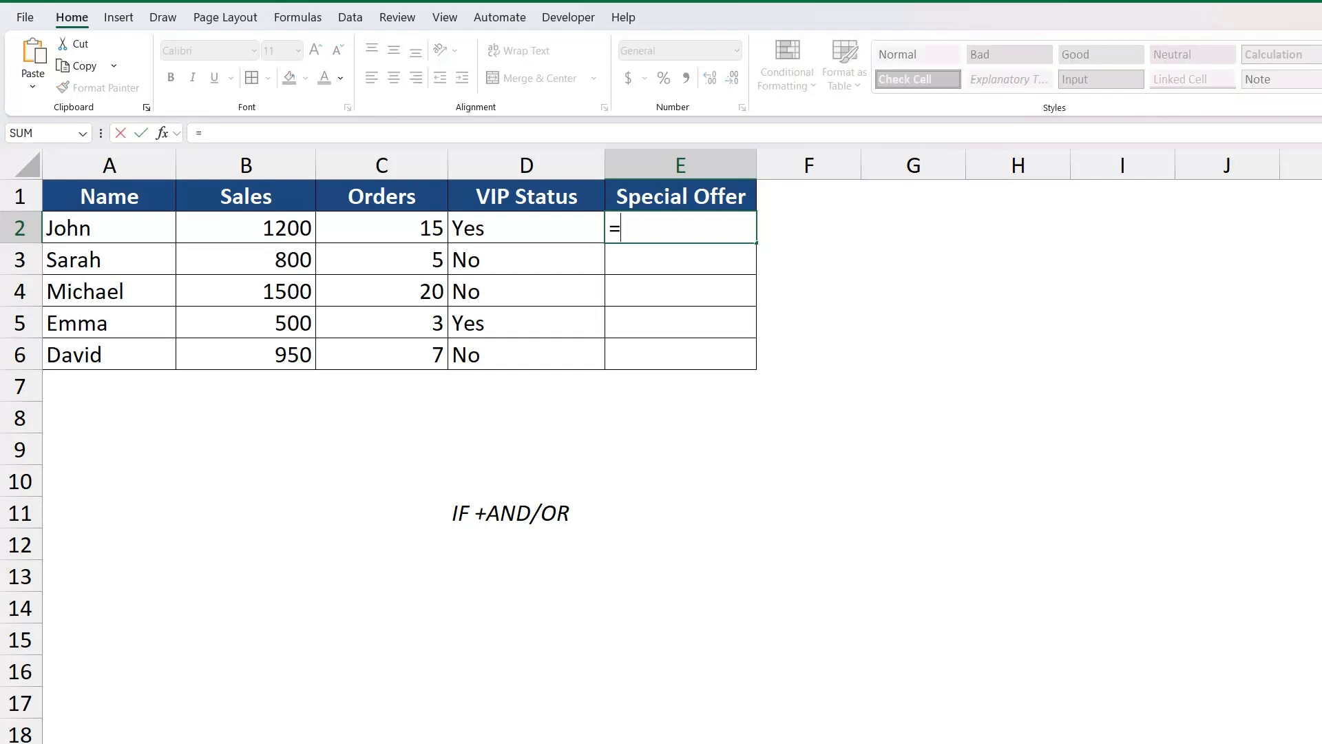
{"action": "type", "text": "IF"}
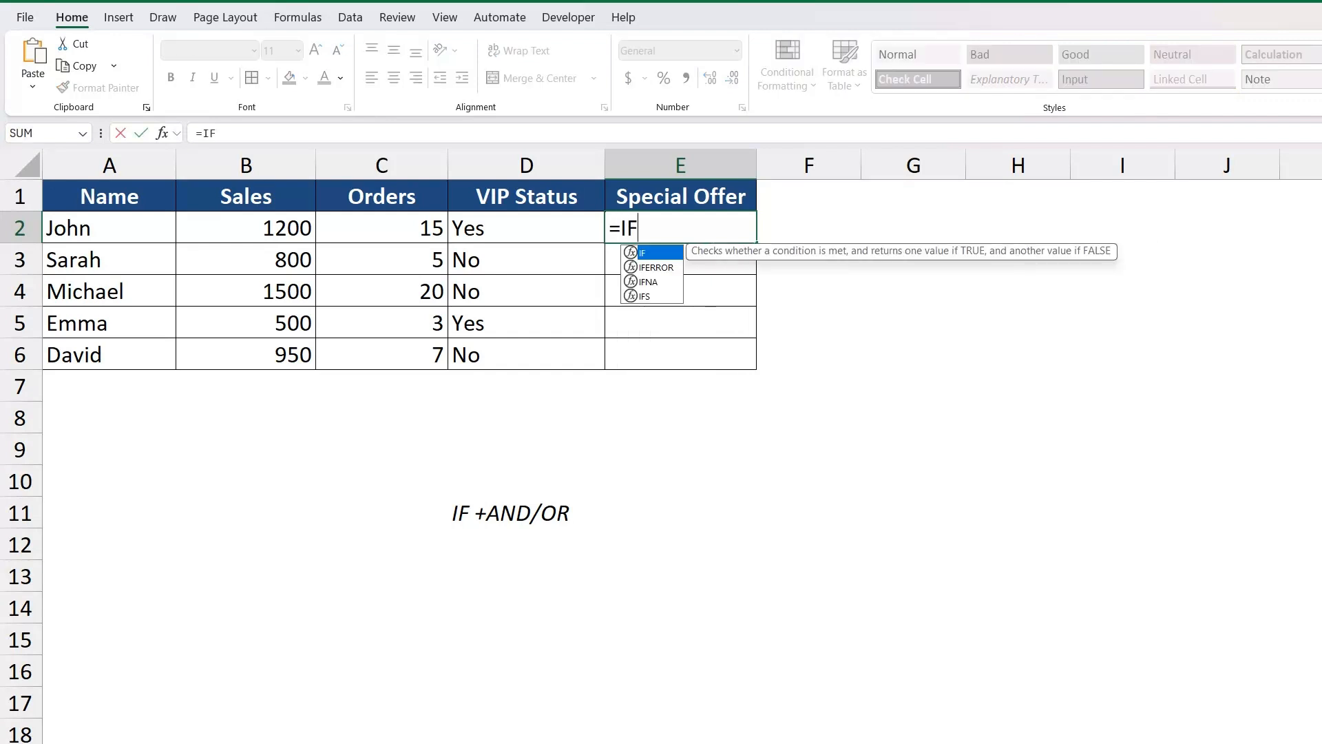
{"action": "type", "text": "("}
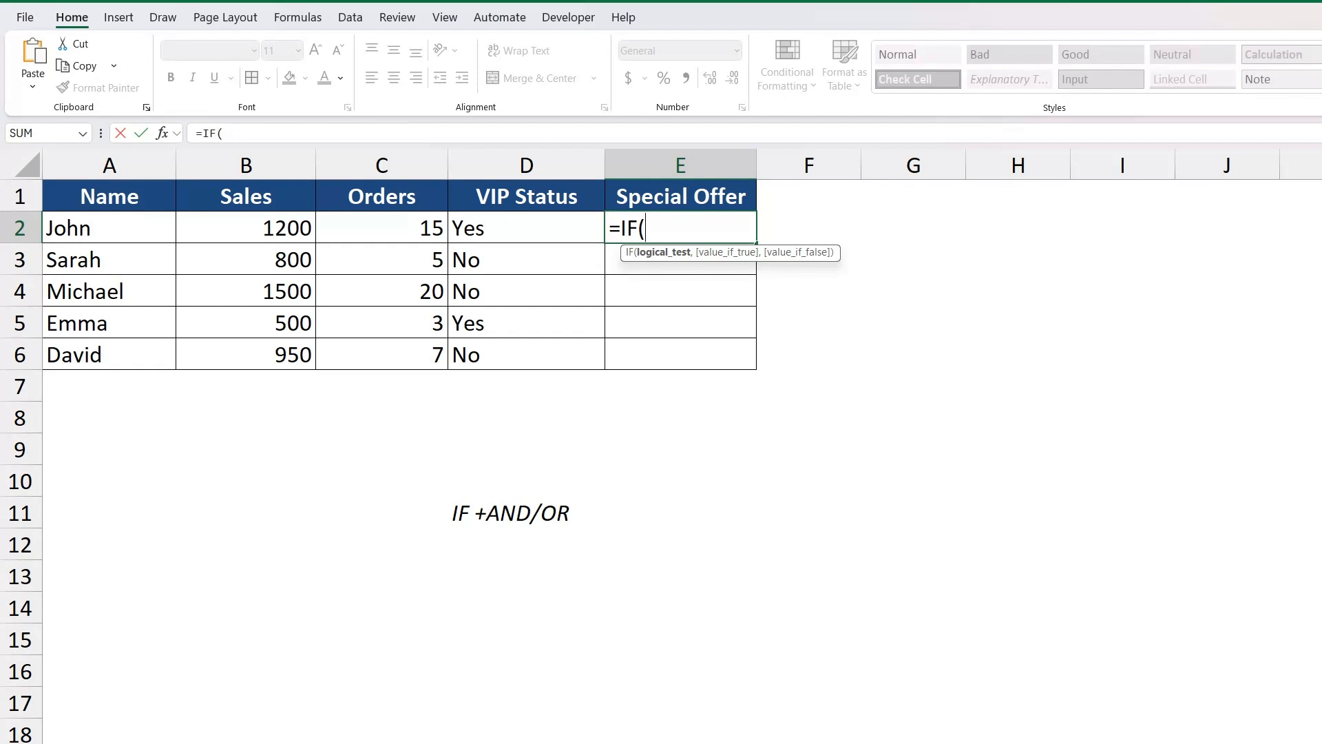
{"action": "type", "text": "AND"}
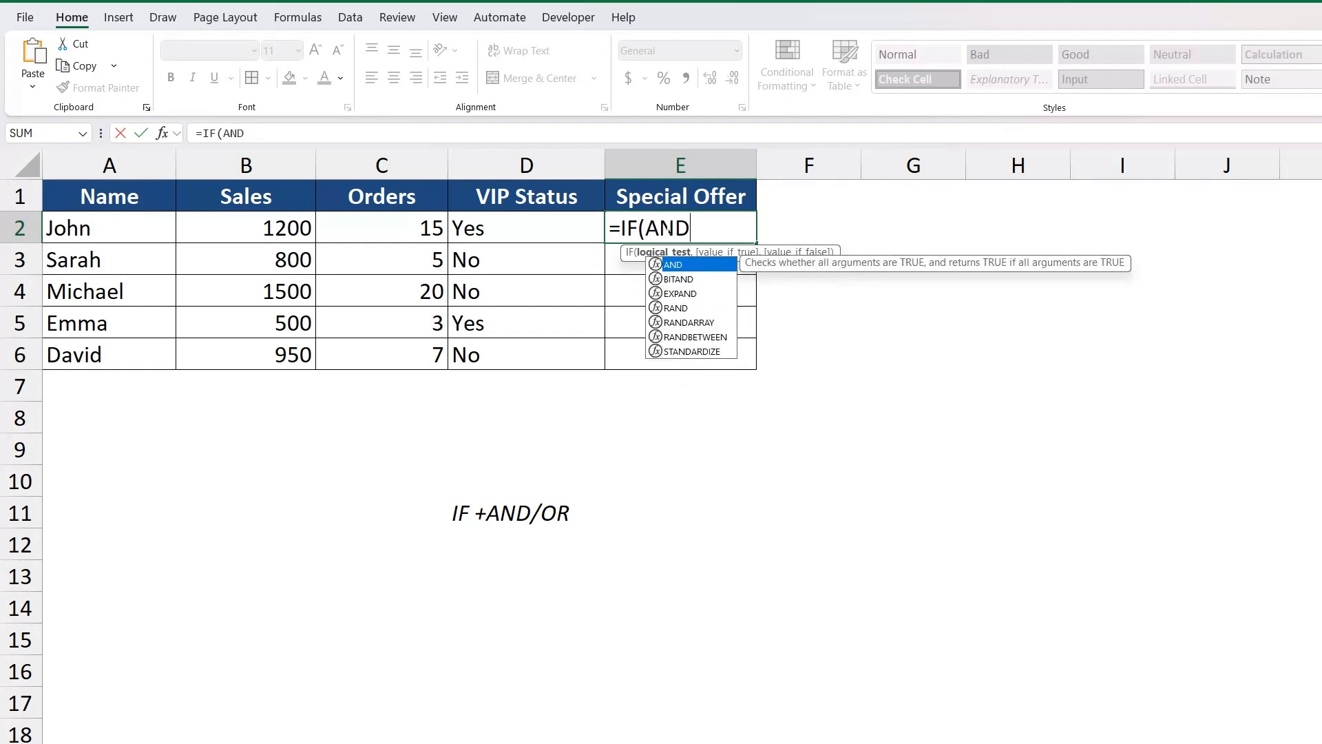
{"action": "type", "text": "("}
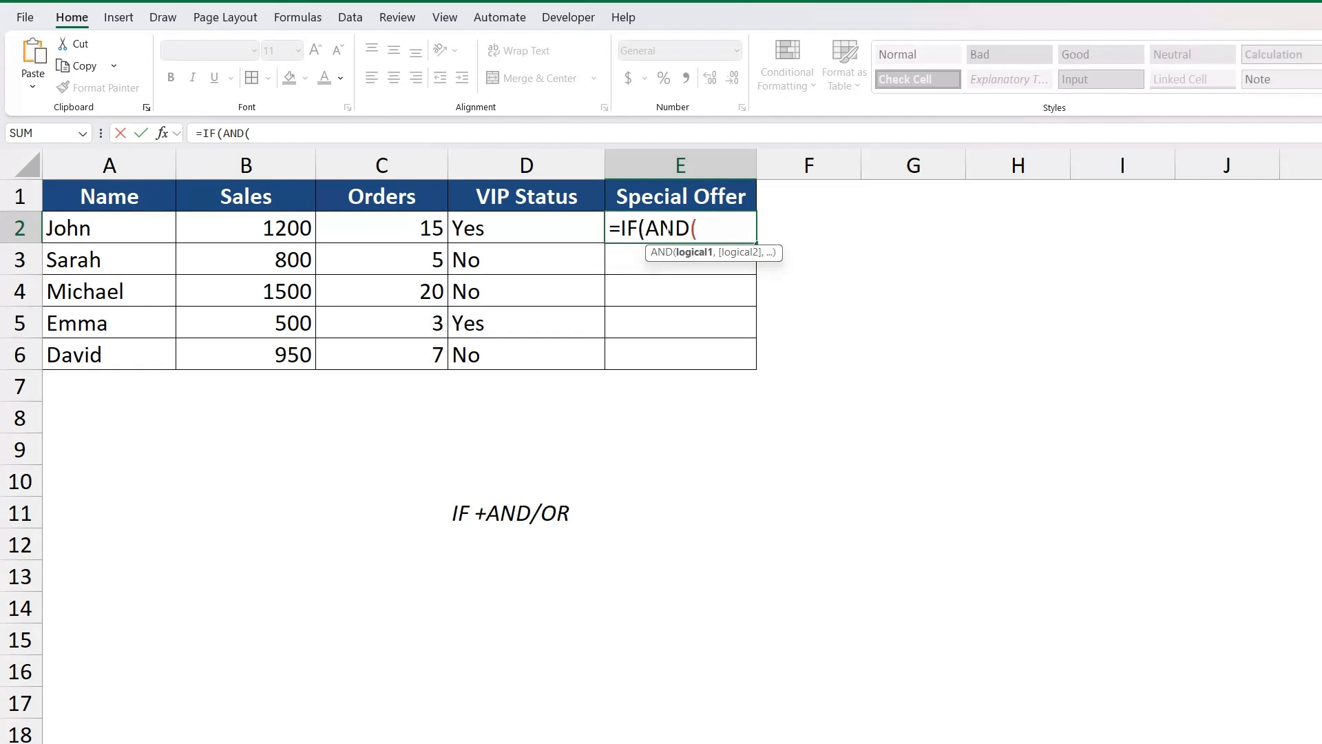
{"action": "type", "text": "OR"}
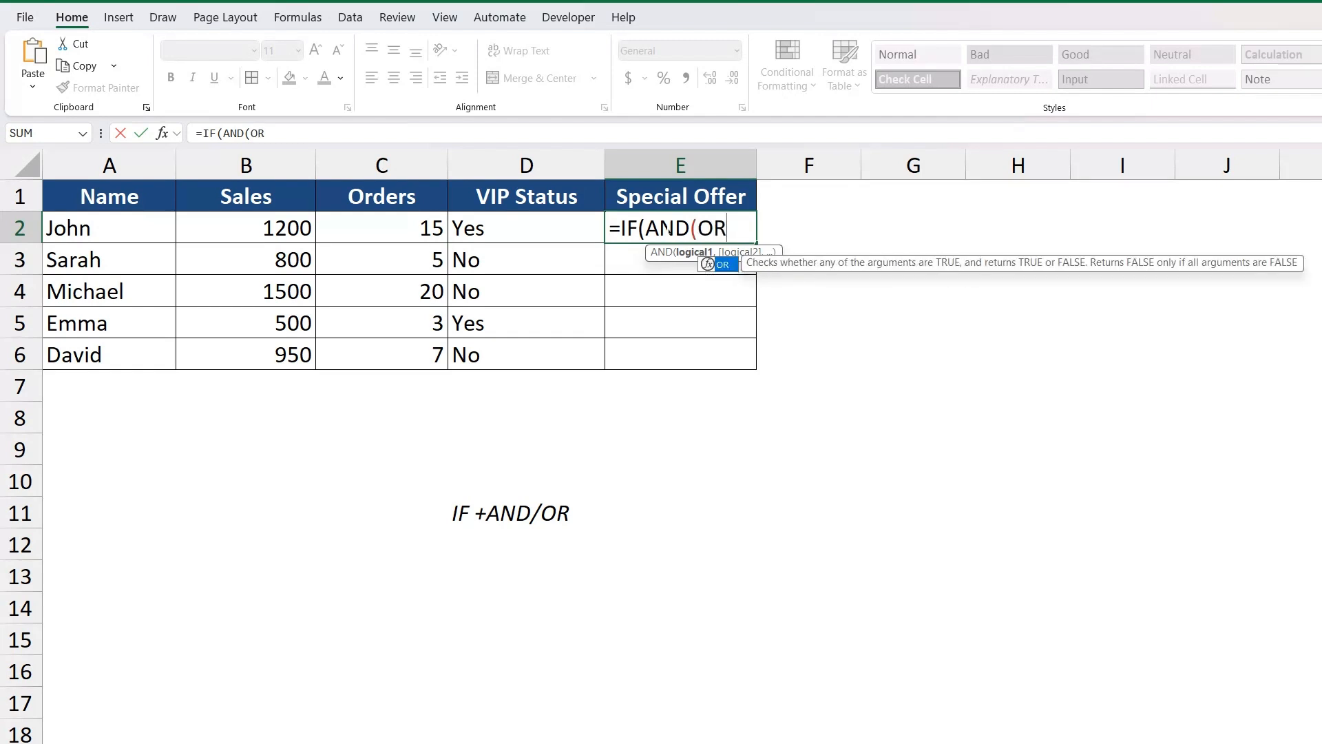
{"action": "type", "text": "("}
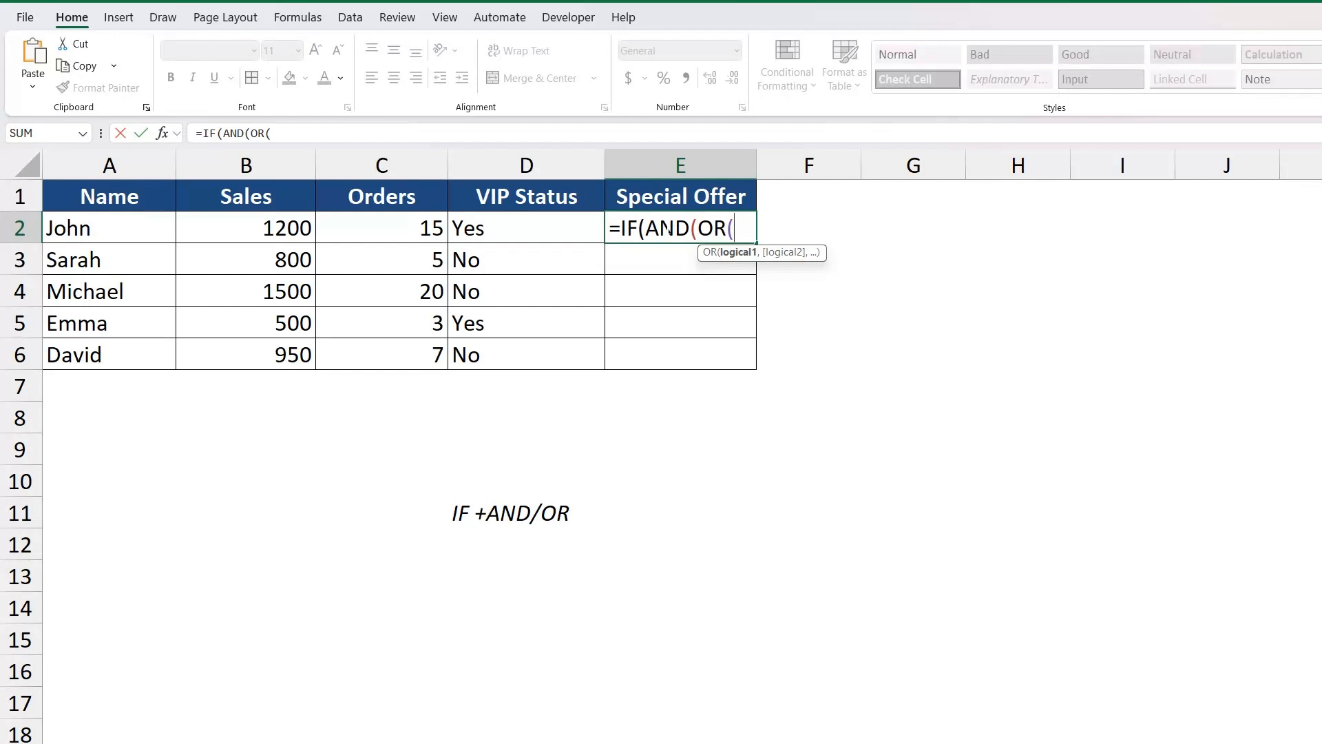
Step: Give the OR function in the E2 formula the arguments B2>=1000 and "Yes", and close it
{"action": "type", "text": "B2"}
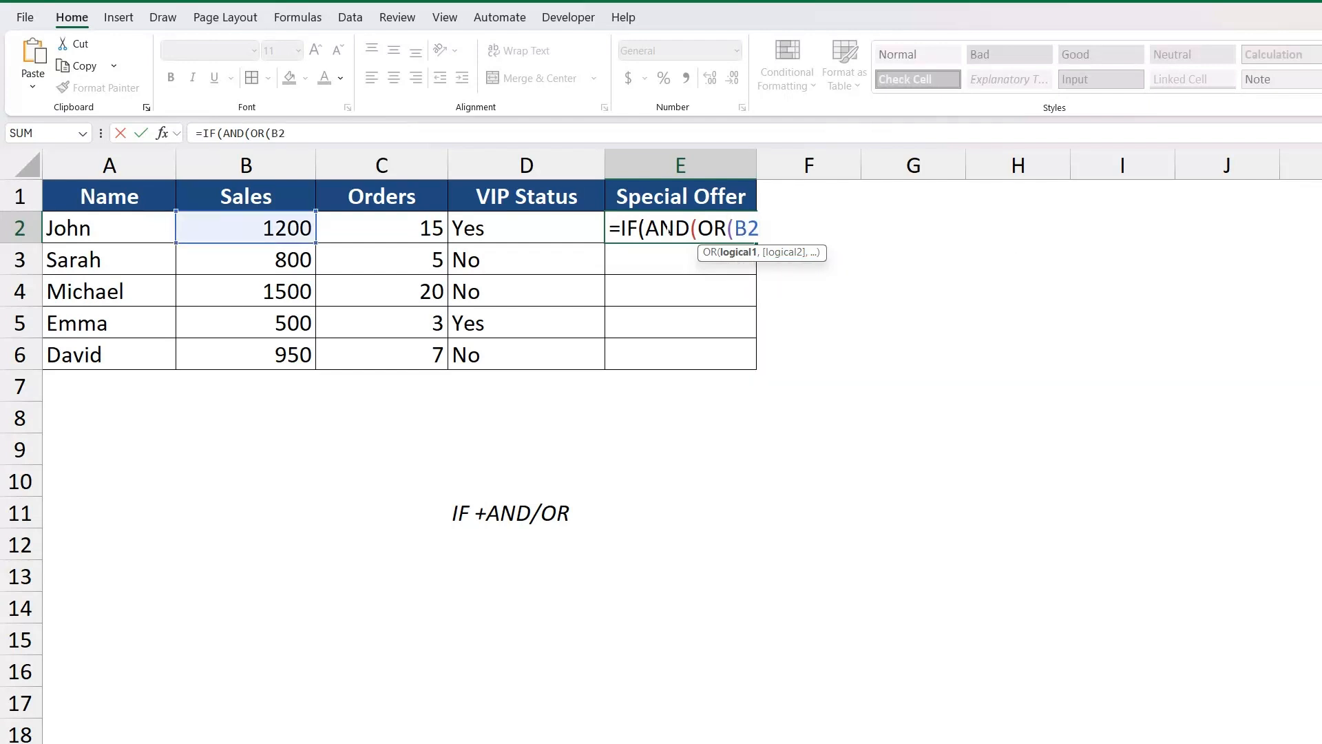
{"action": "type", "text": ">=1000"}
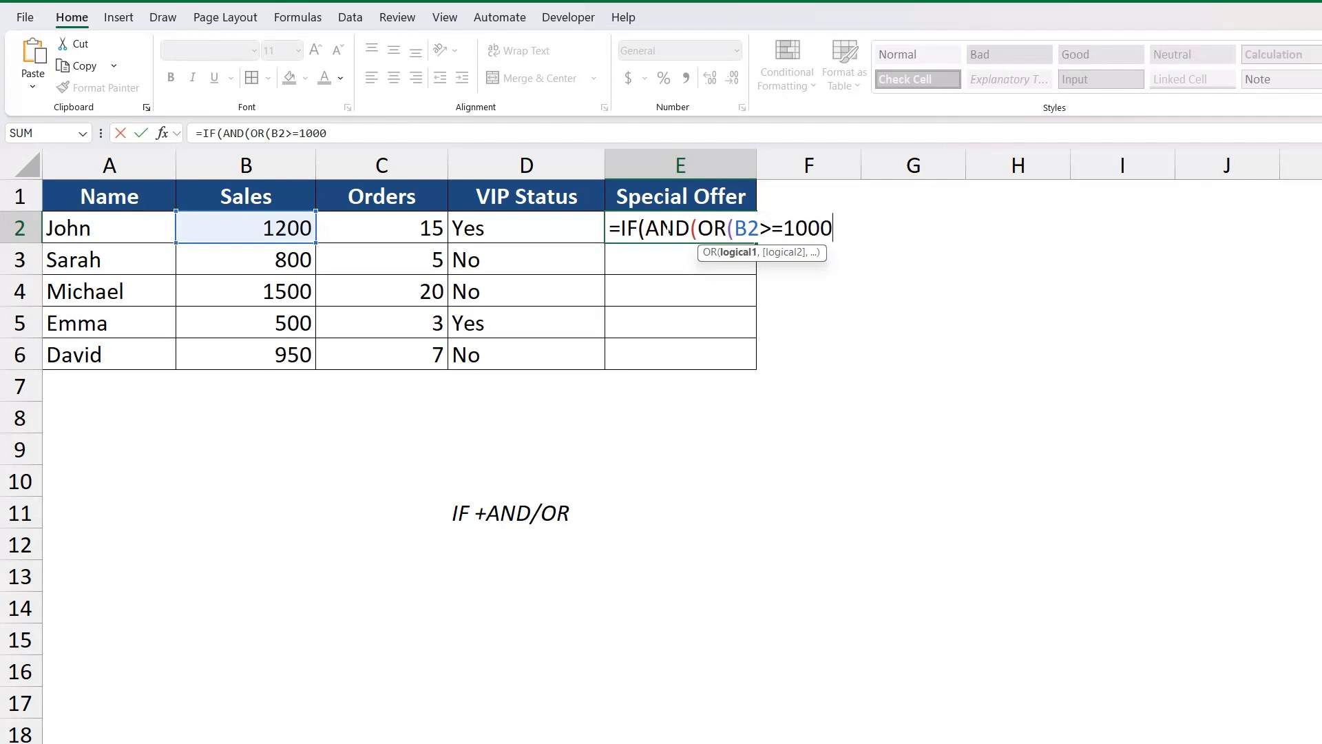
{"action": "type", "text": ","}
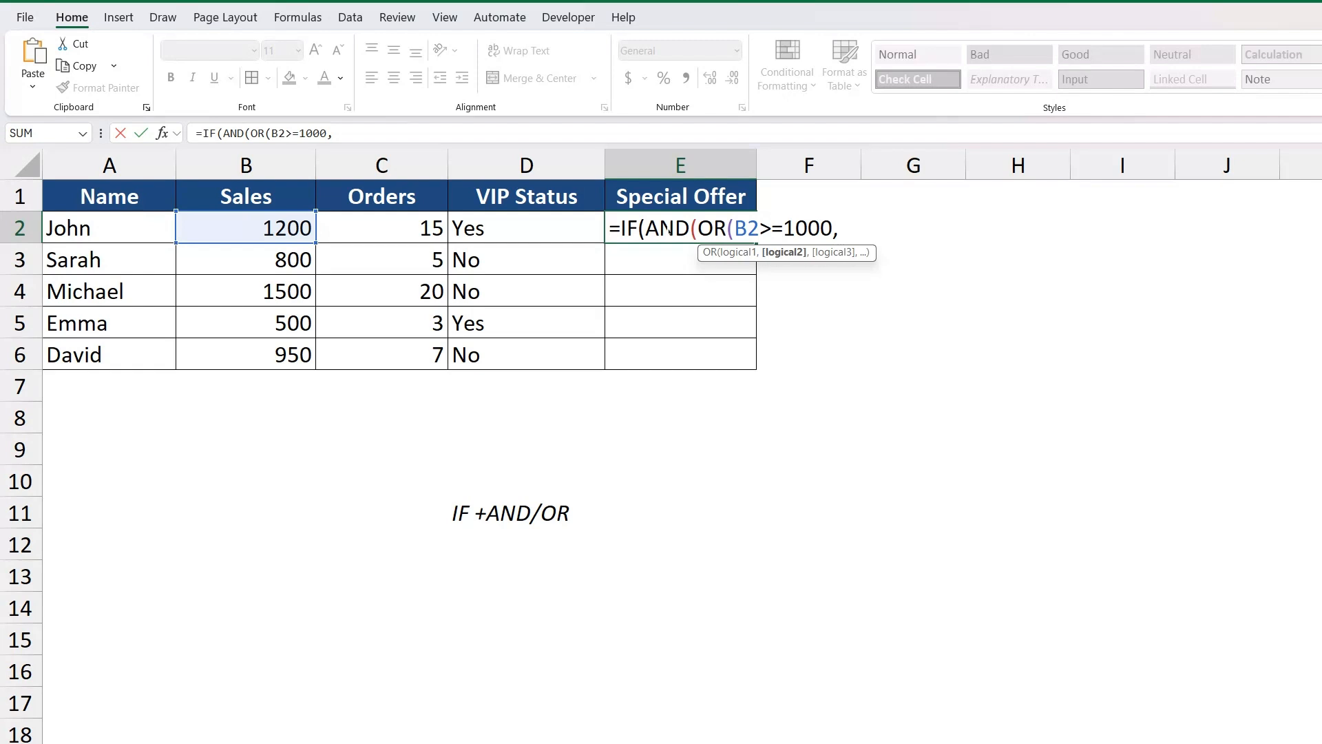
{"action": "type", "text": "\"Yes\")"}
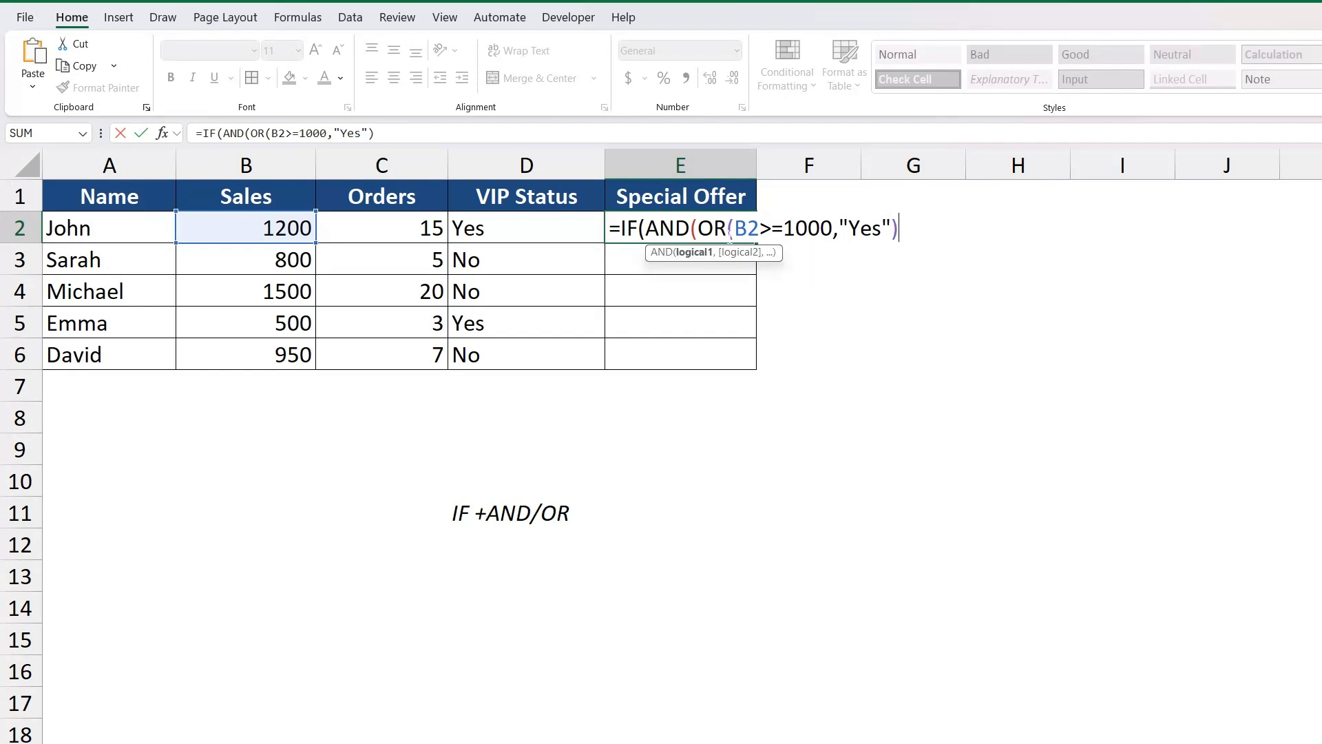
{"action": "type", "text": ","}
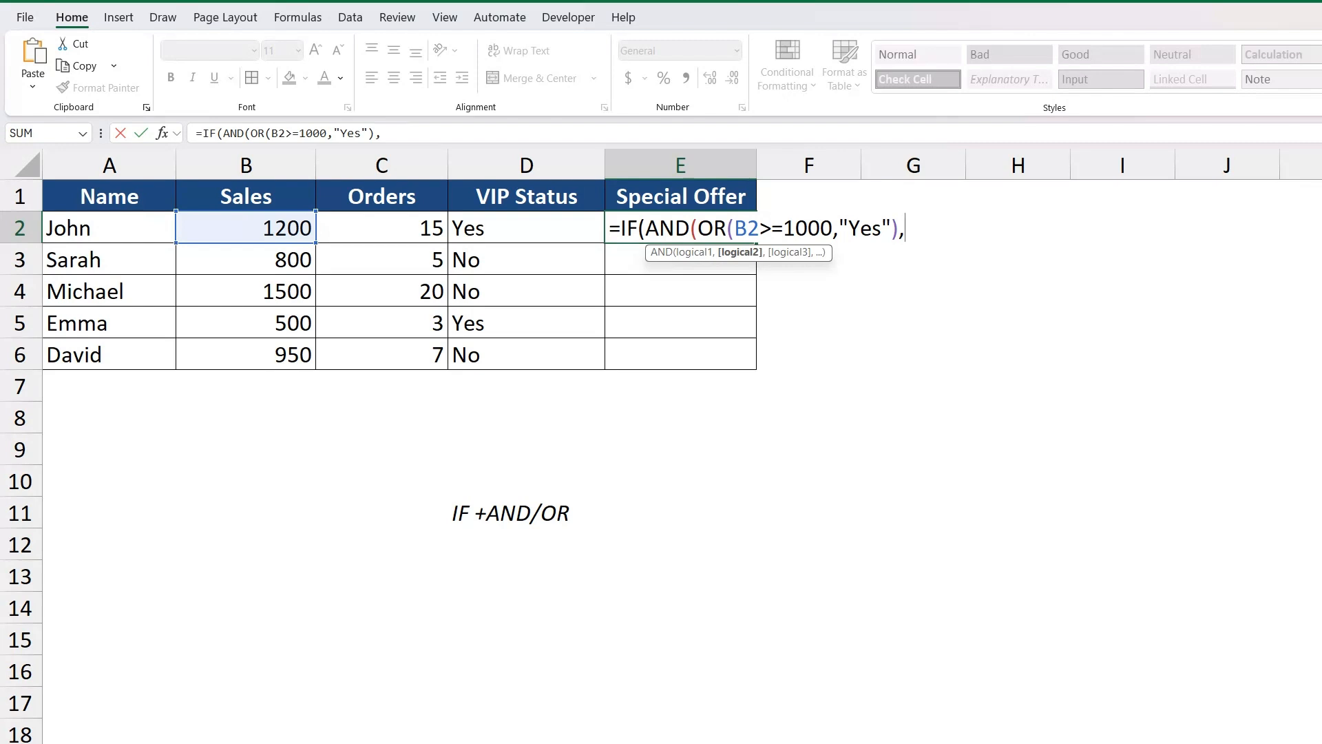
Step: Add C2>=10 as the AND function's second condition in the E2 formula and close the logical test
{"action": "type", "text": "C"}
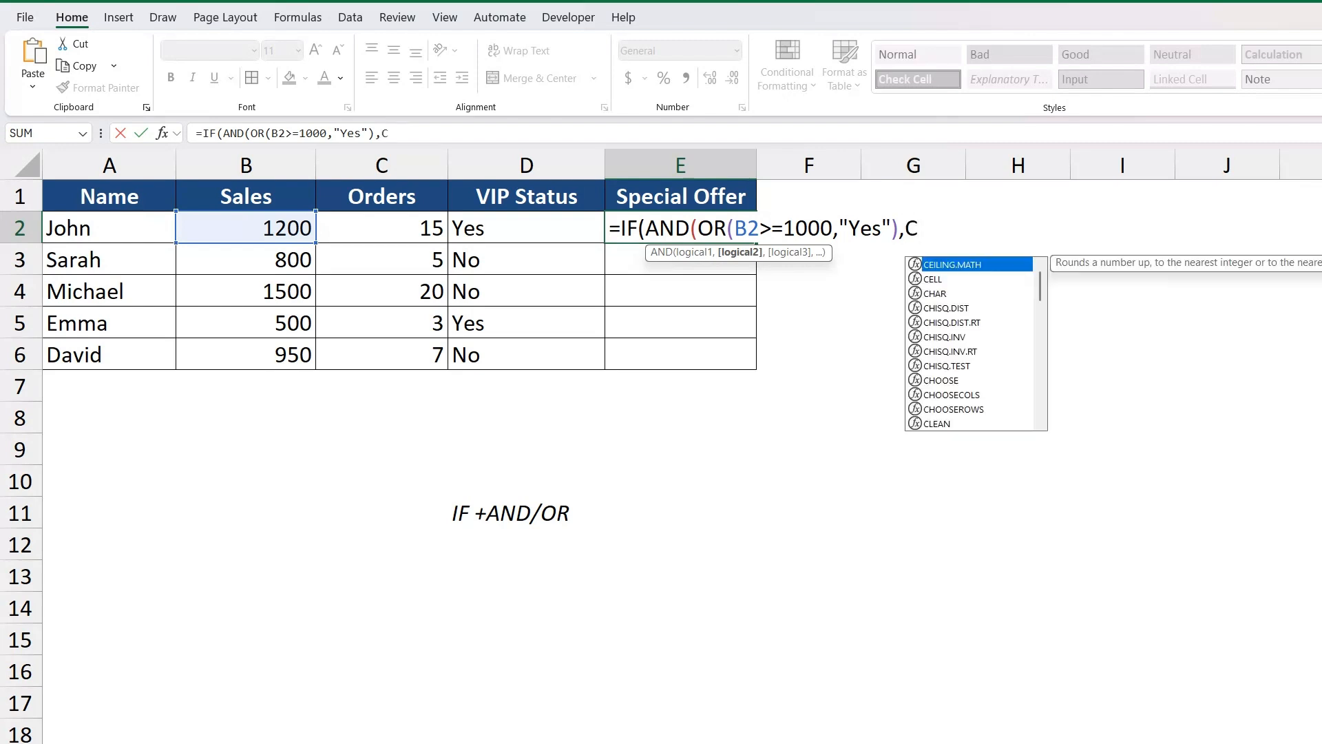
{"action": "type", "text": "2>=10"}
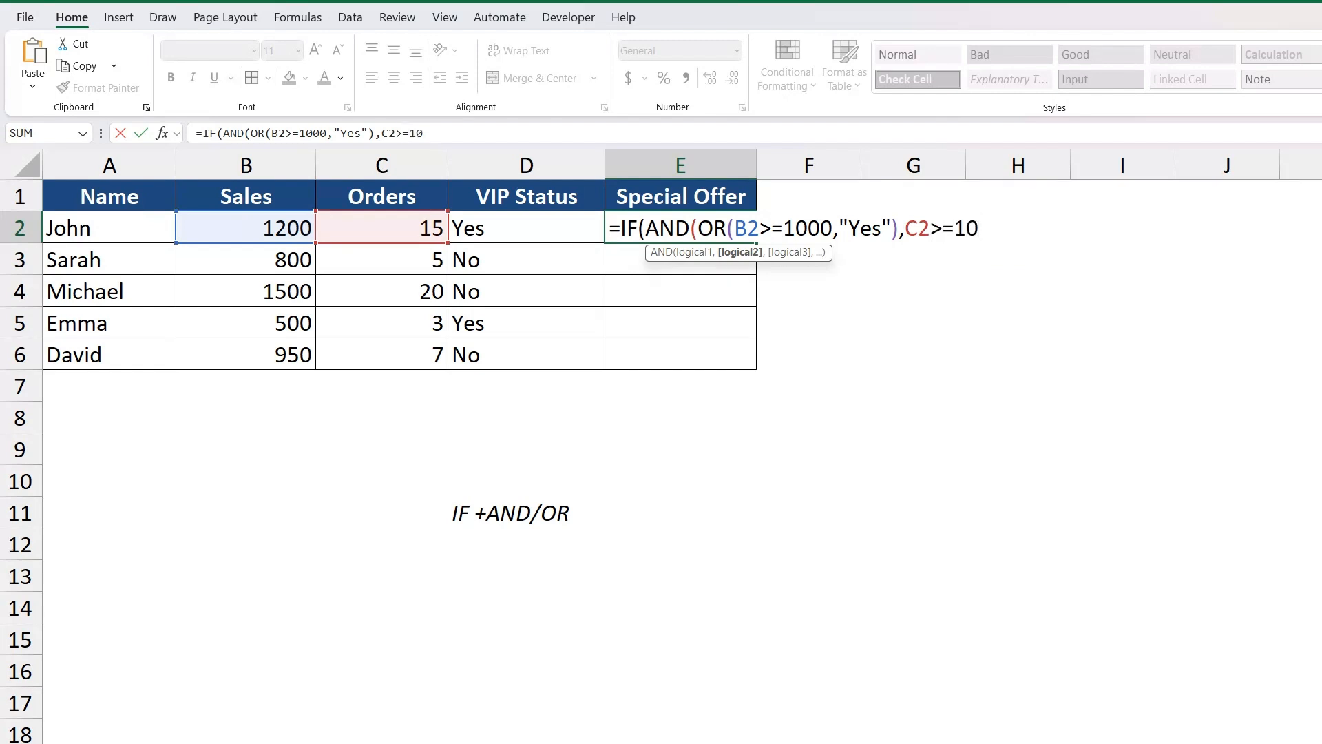
{"action": "type", "text": ")"}
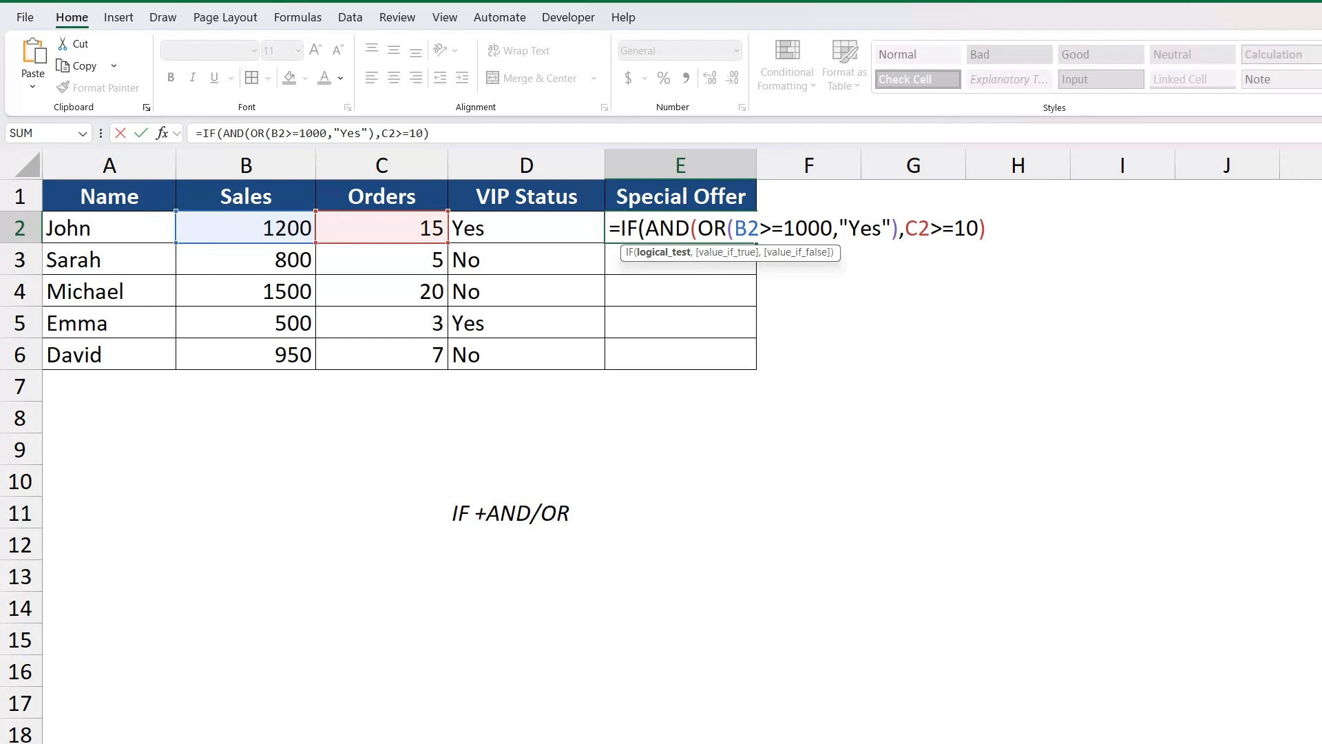
{"action": "type", "text": ","}
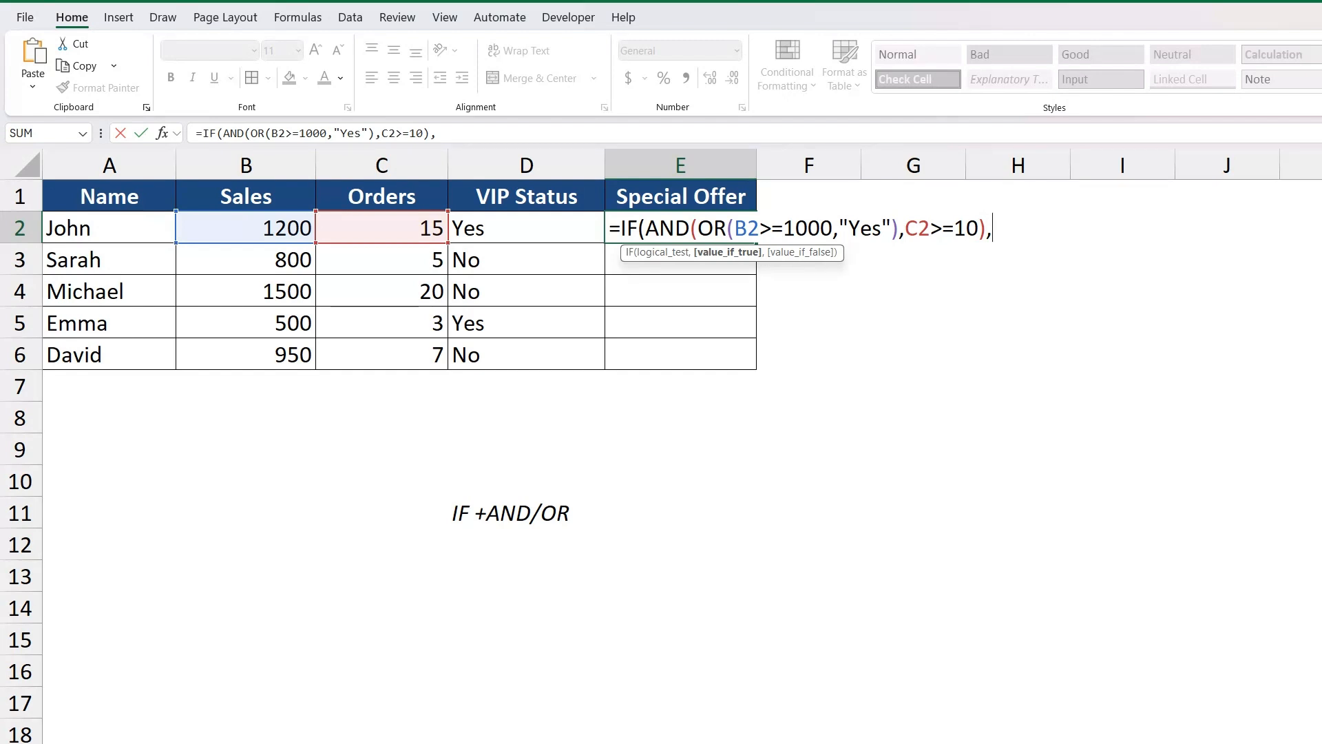
Step: Make the IF formula return "Yes" when true and "No" when false, review its arguments, and enter it in E2
{"action": "type", "text": "\"Yes\","}
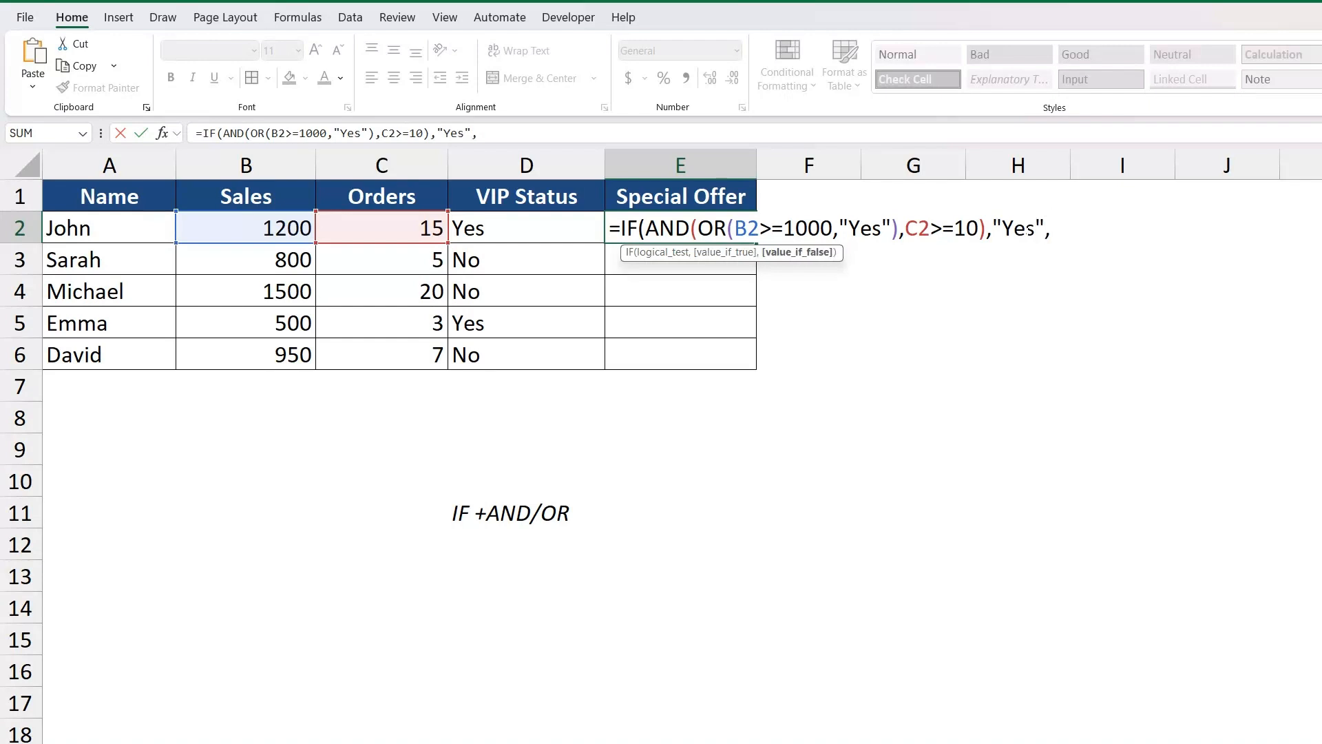
{"action": "type", "text": "\"No\")"}
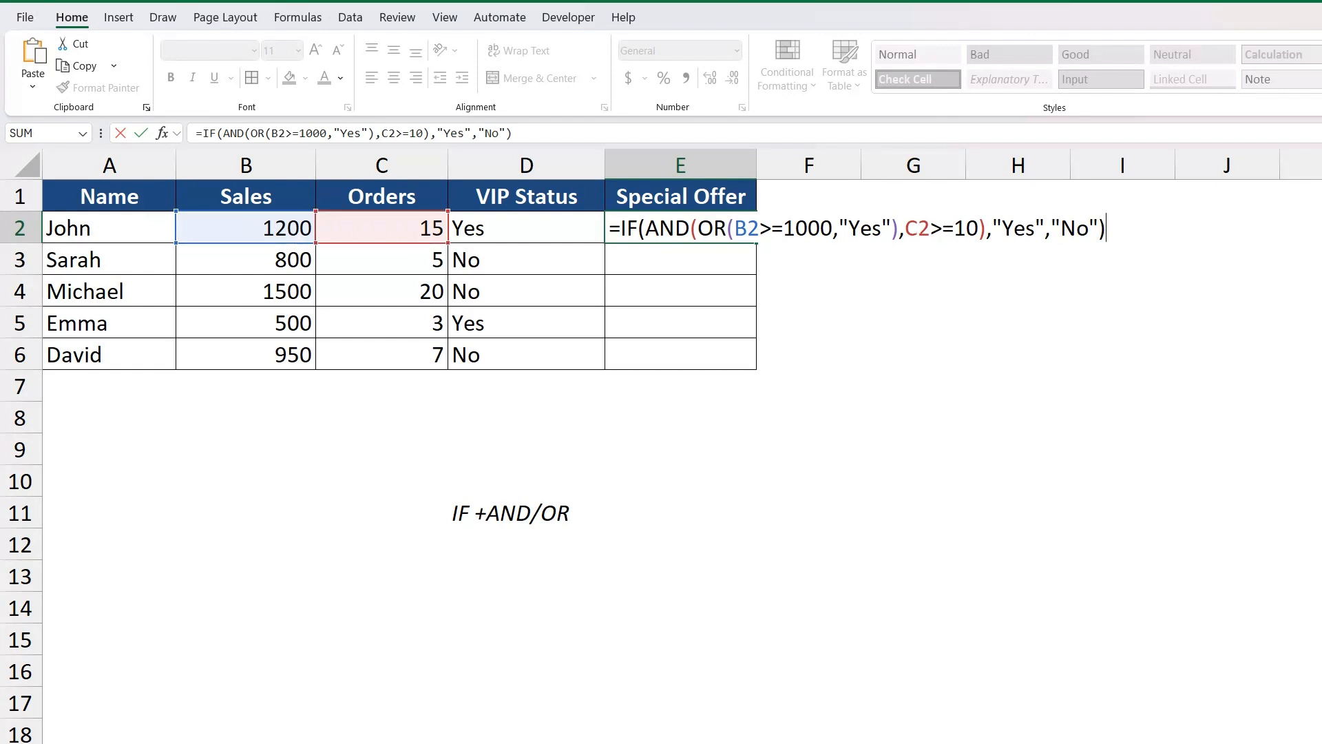
{"action": "left_click", "coordinate": [917, 229]}
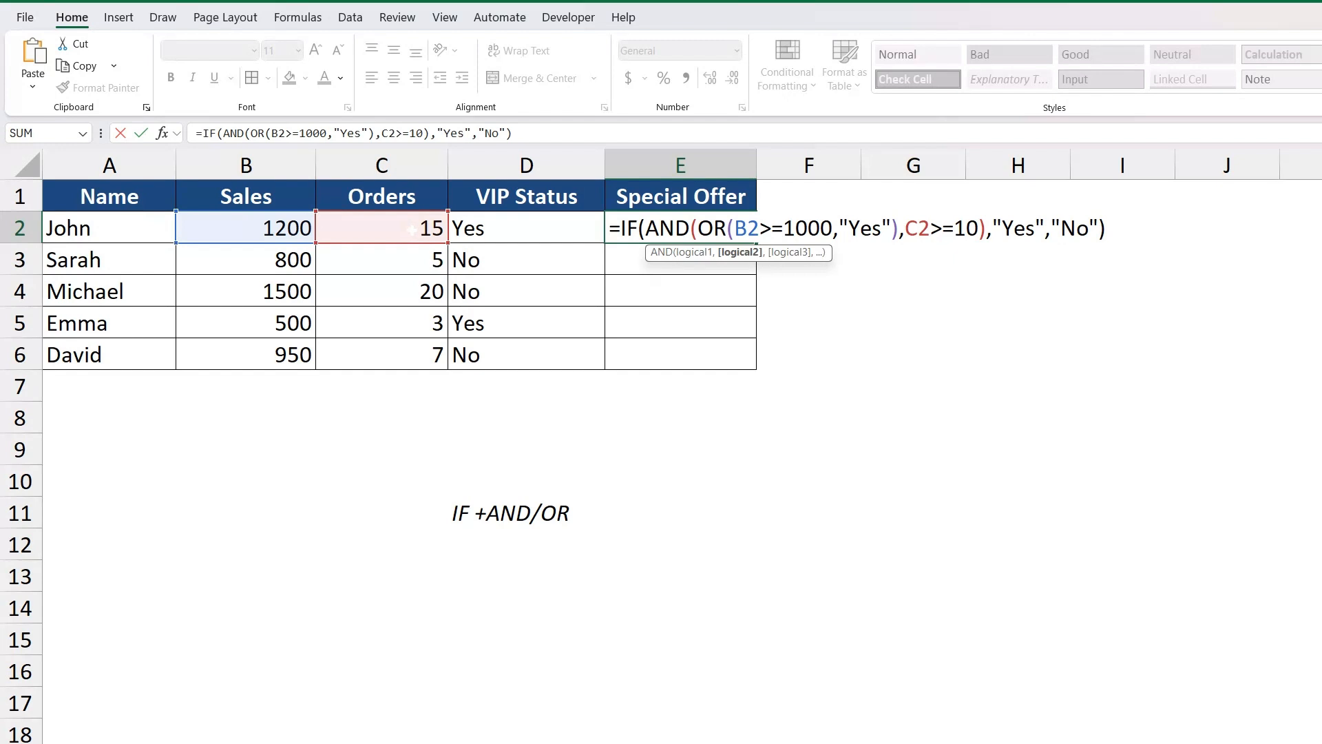
{"action": "left_click_drag", "start_coordinate": [986, 229], "coordinate": [645, 229]}
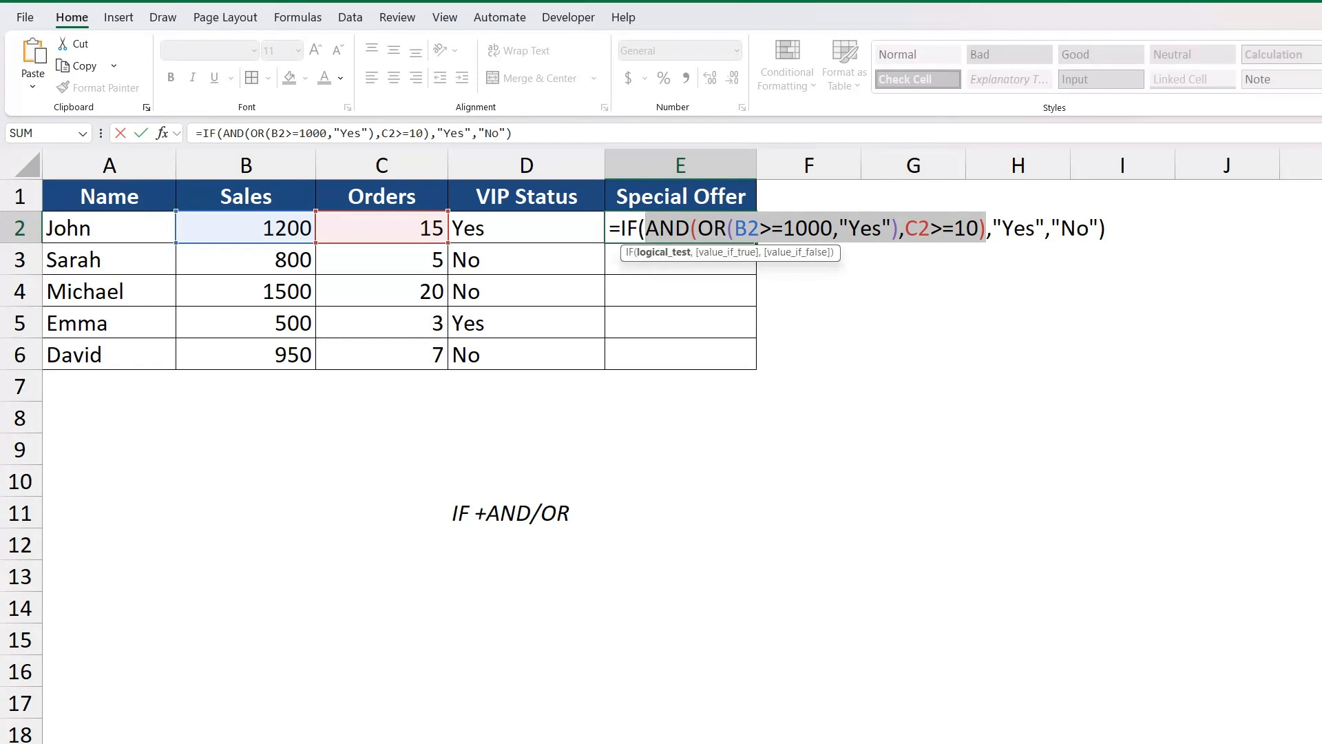
{"action": "left_click", "coordinate": [1015, 229]}
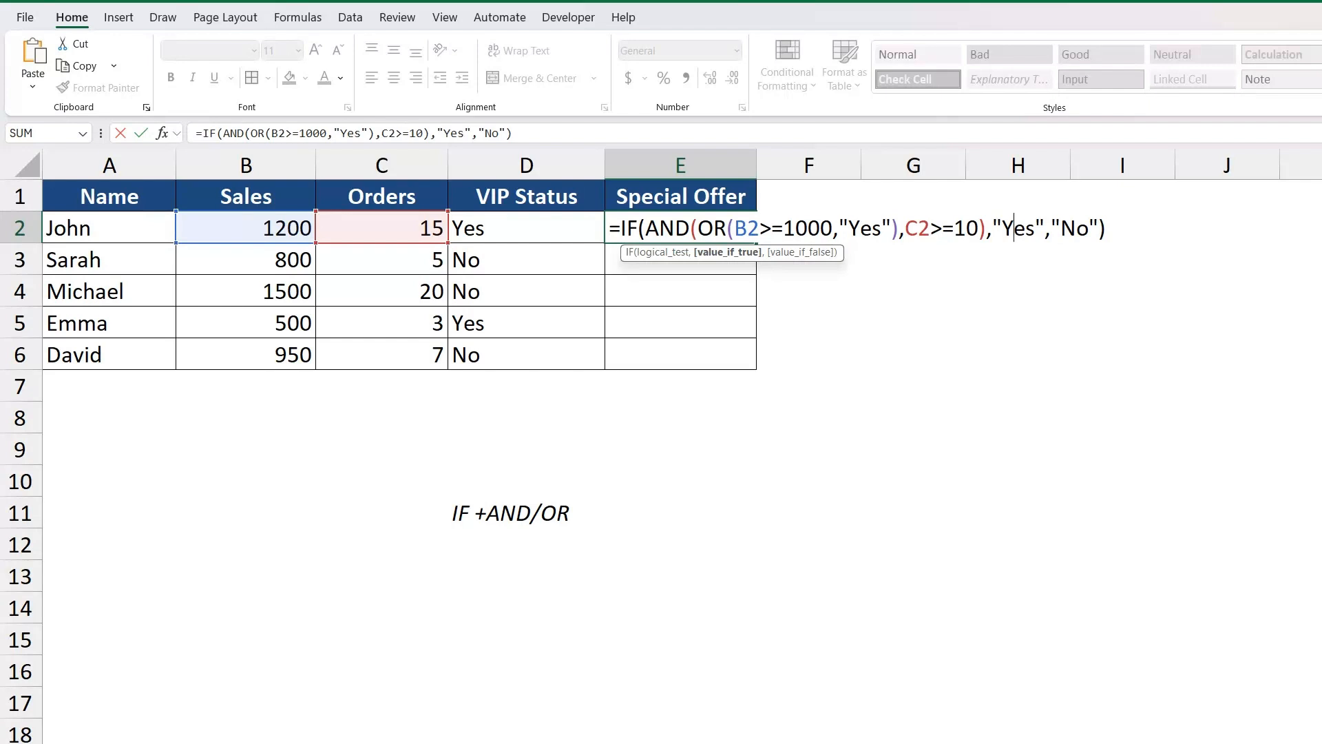
{"action": "key", "text": "Return"}
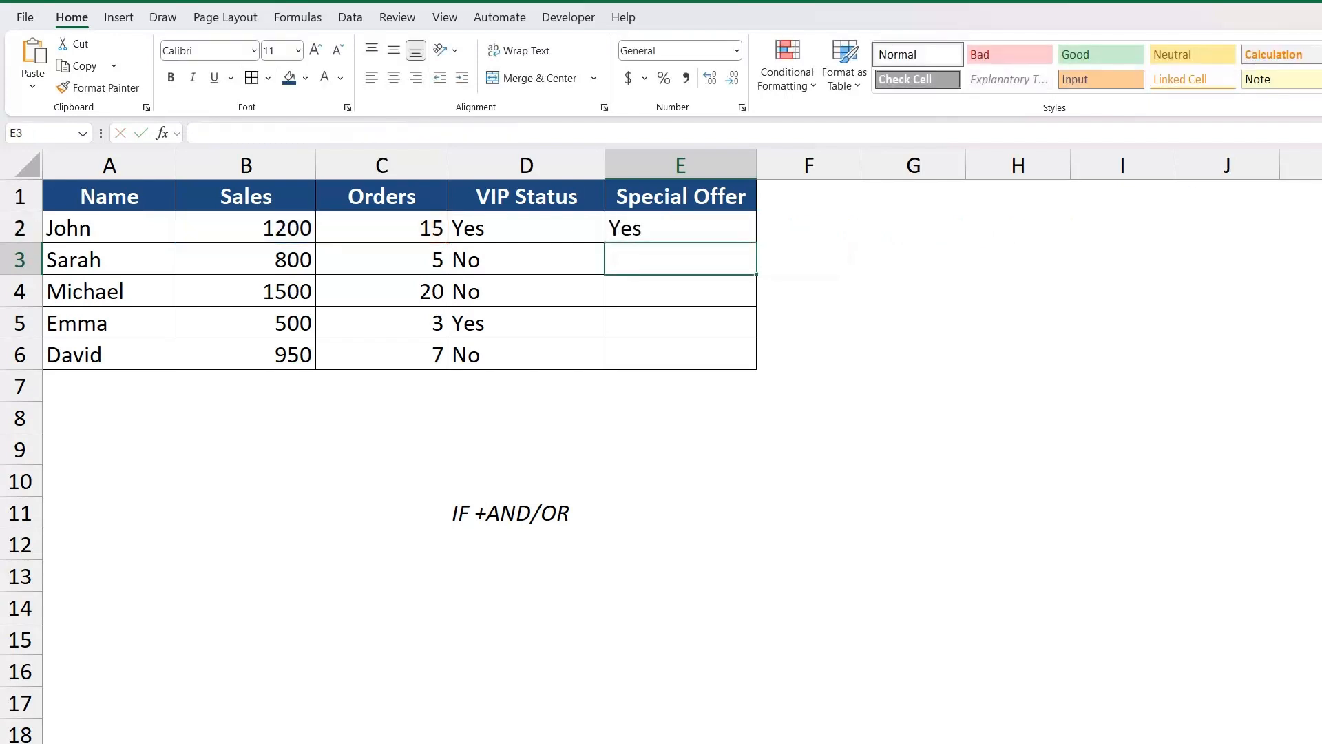
Step: Fill the E2 formula down through E6 and clear the IF +AND/OR note from D11
{"action": "key", "text": "Up"}
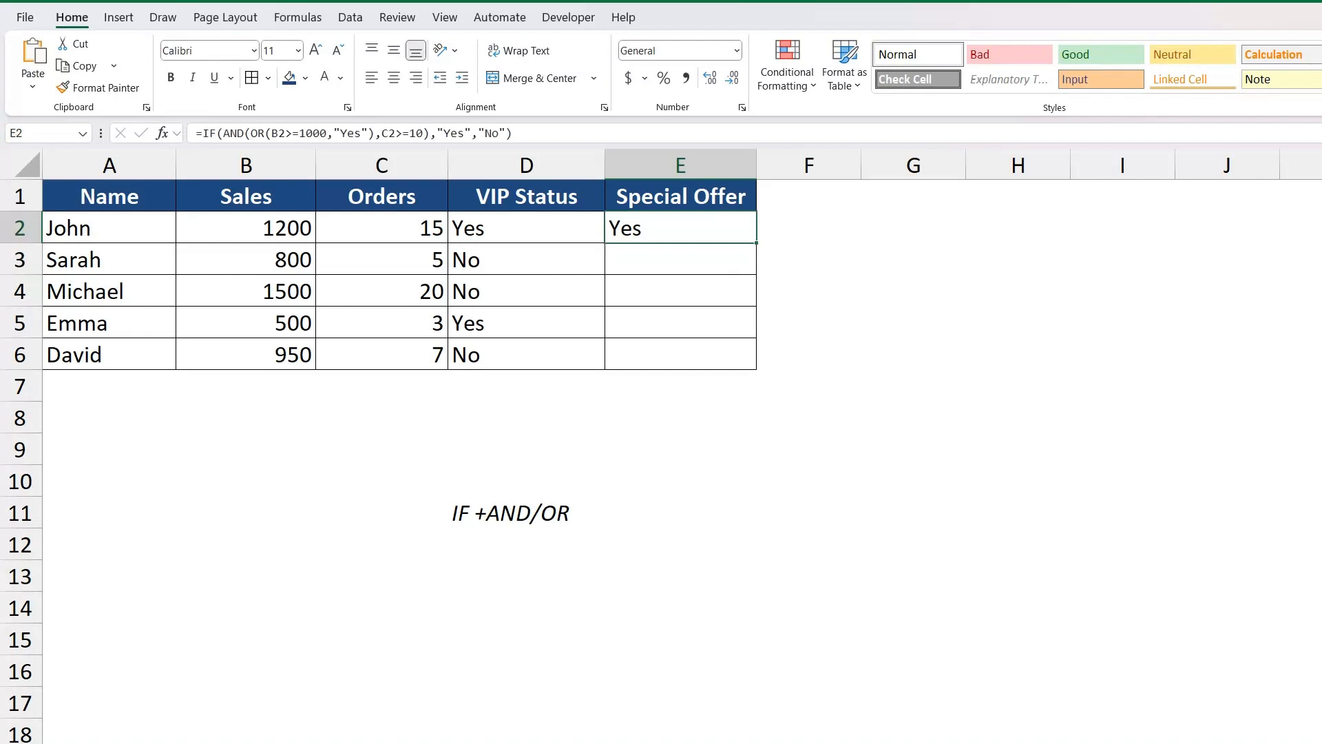
{"action": "mouse_move", "coordinate": [680, 228]}
{"action": "left_mouse_down"}
{"action": "mouse_move", "coordinate": [681, 360]}
{"action": "mouse_move", "coordinate": [681, 347]}
{"action": "left_mouse_up"}
{"action": "key", "text": "ctrl+d"}
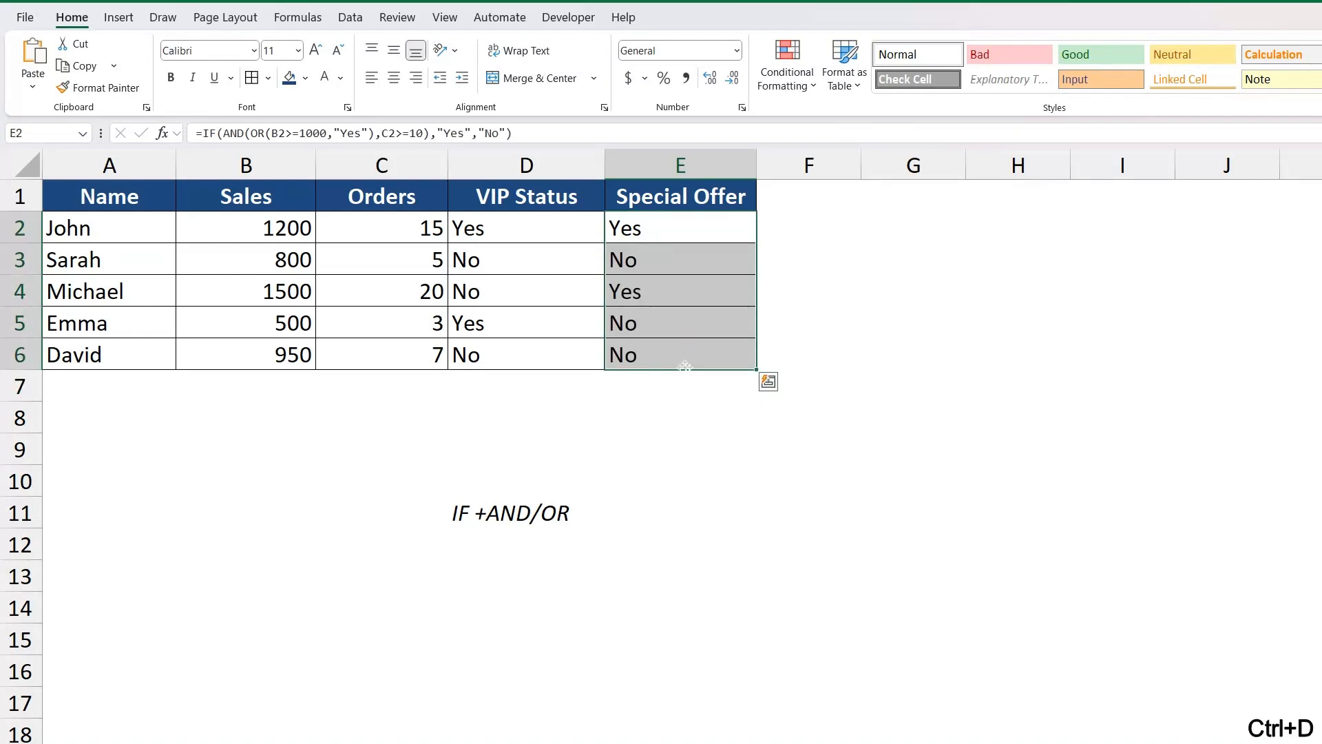
{"action": "left_click", "coordinate": [667, 229]}
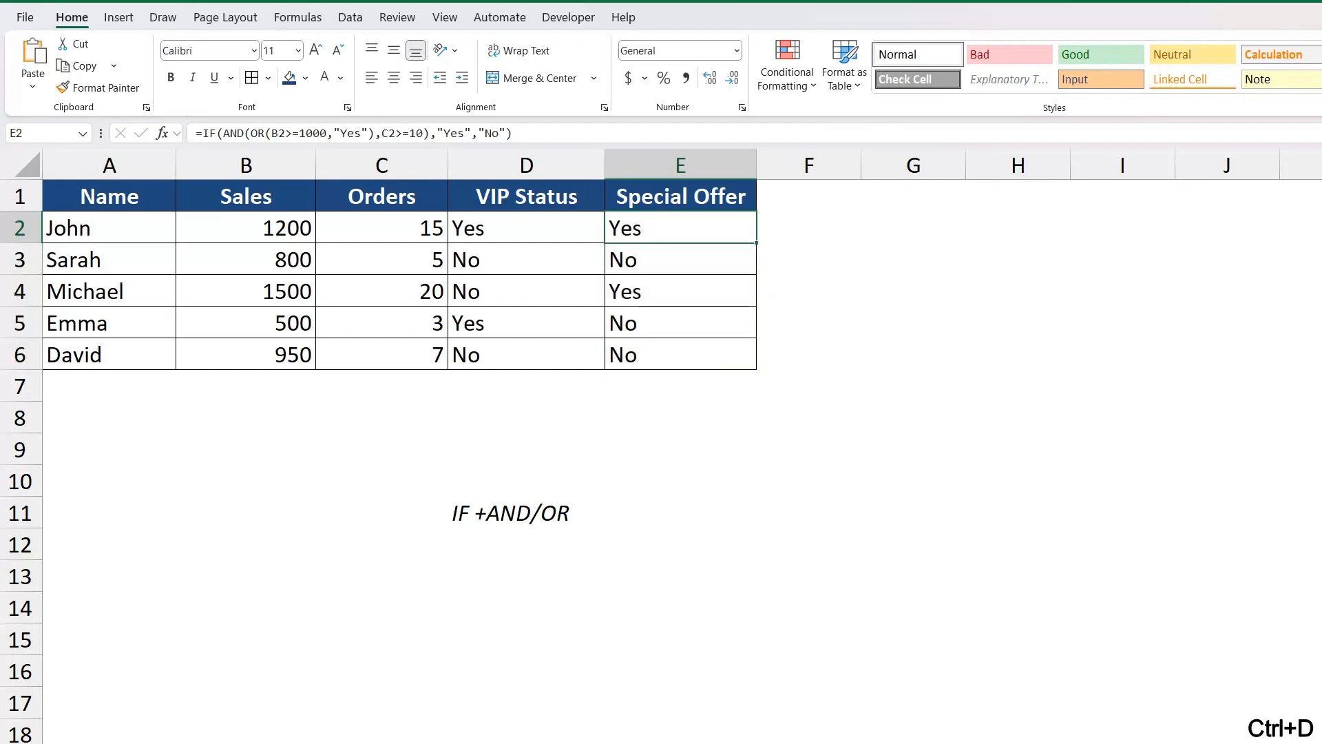
{"action": "left_click", "coordinate": [526, 513]}
{"action": "key", "text": "Delete"}
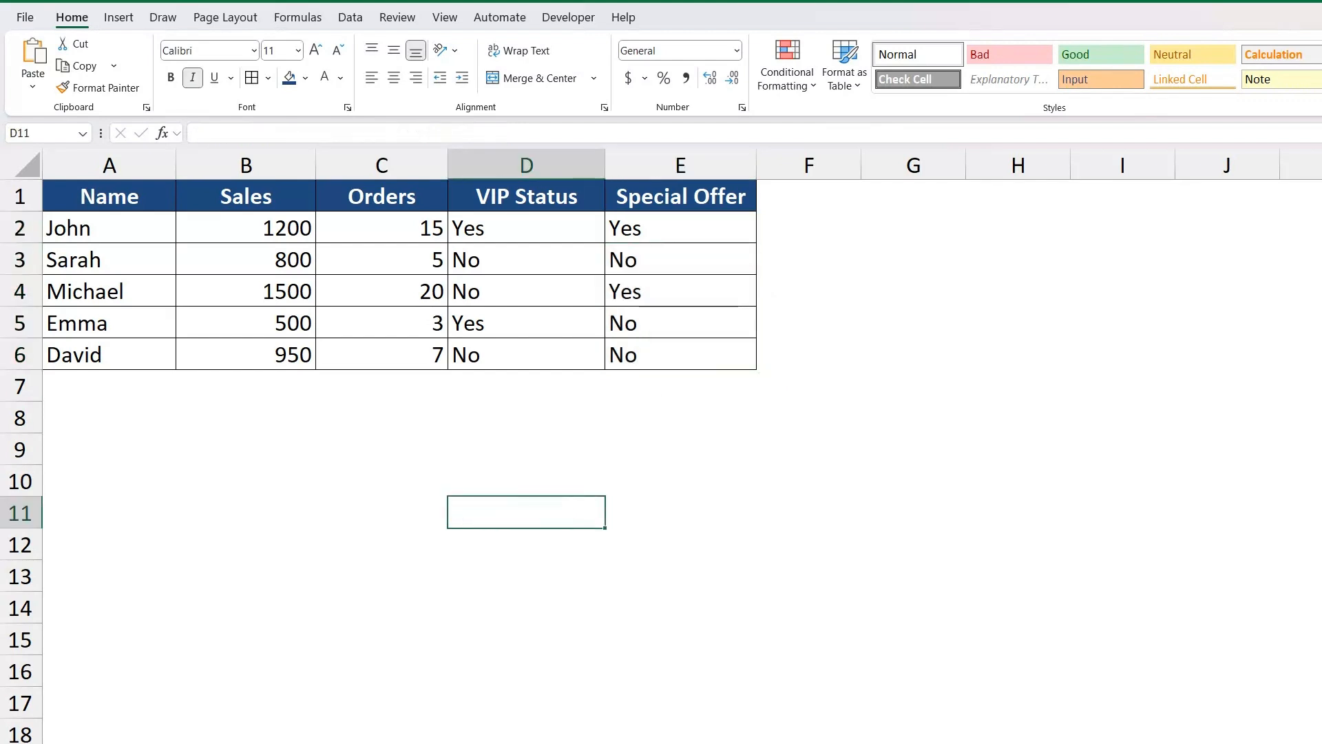
Step: Review the E2 formula's OR conditions, the C2>=10 condition and the return values, leaving the formula as it is
{"action": "left_click", "coordinate": [680, 228]}
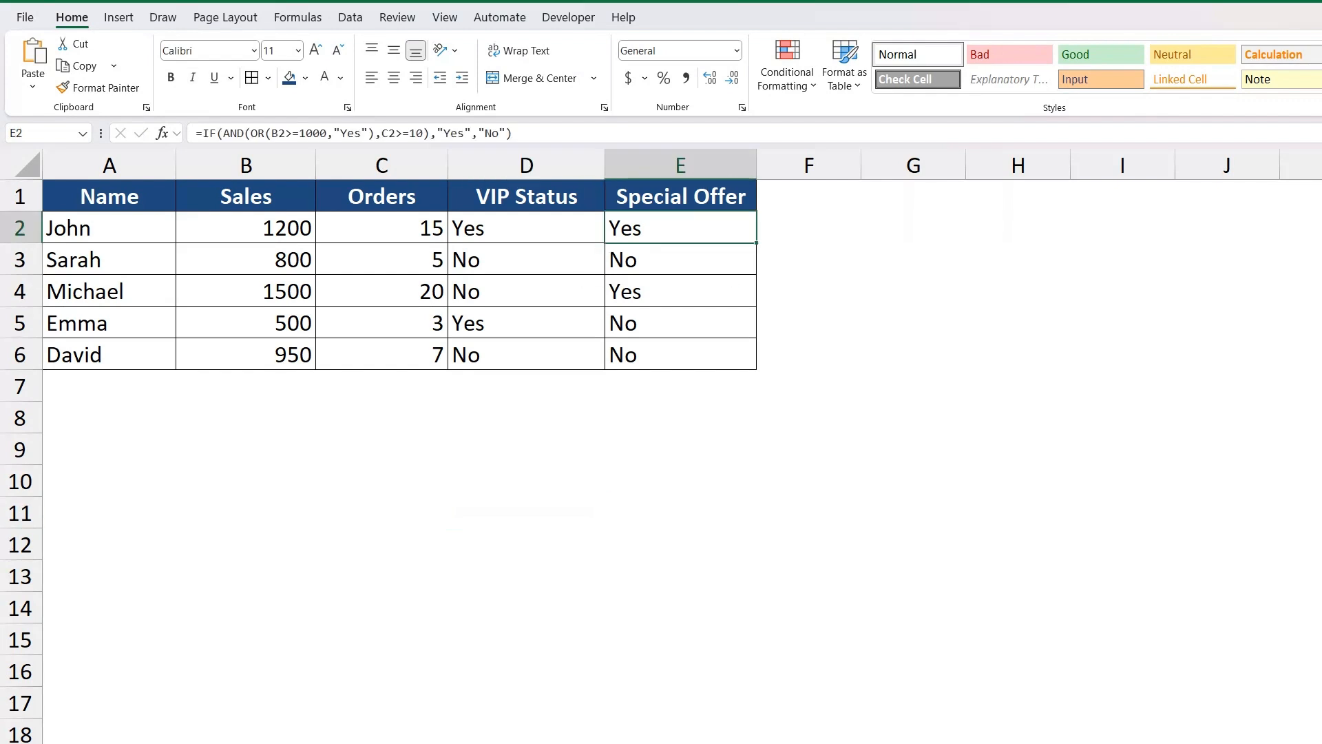
{"action": "double_click", "coordinate": [660, 228]}
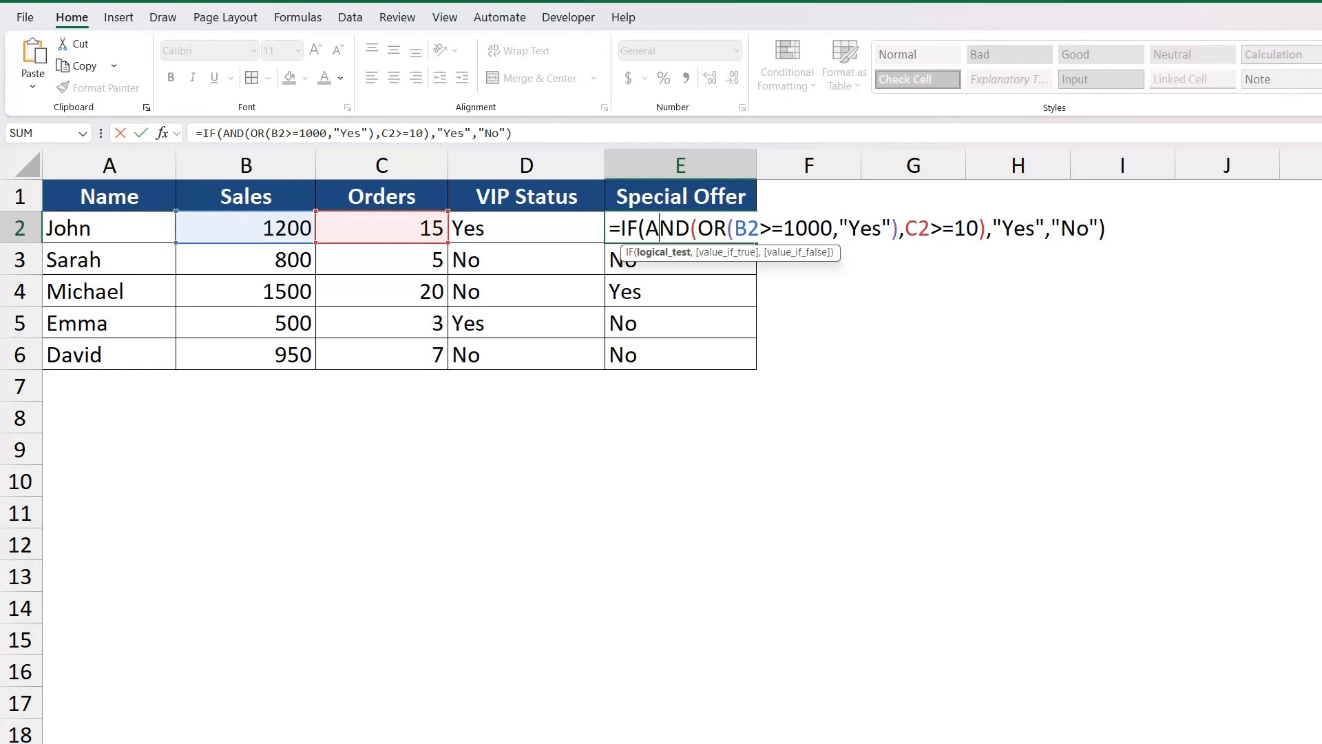
{"action": "left_click_drag", "start_coordinate": [893, 228], "coordinate": [736, 229]}
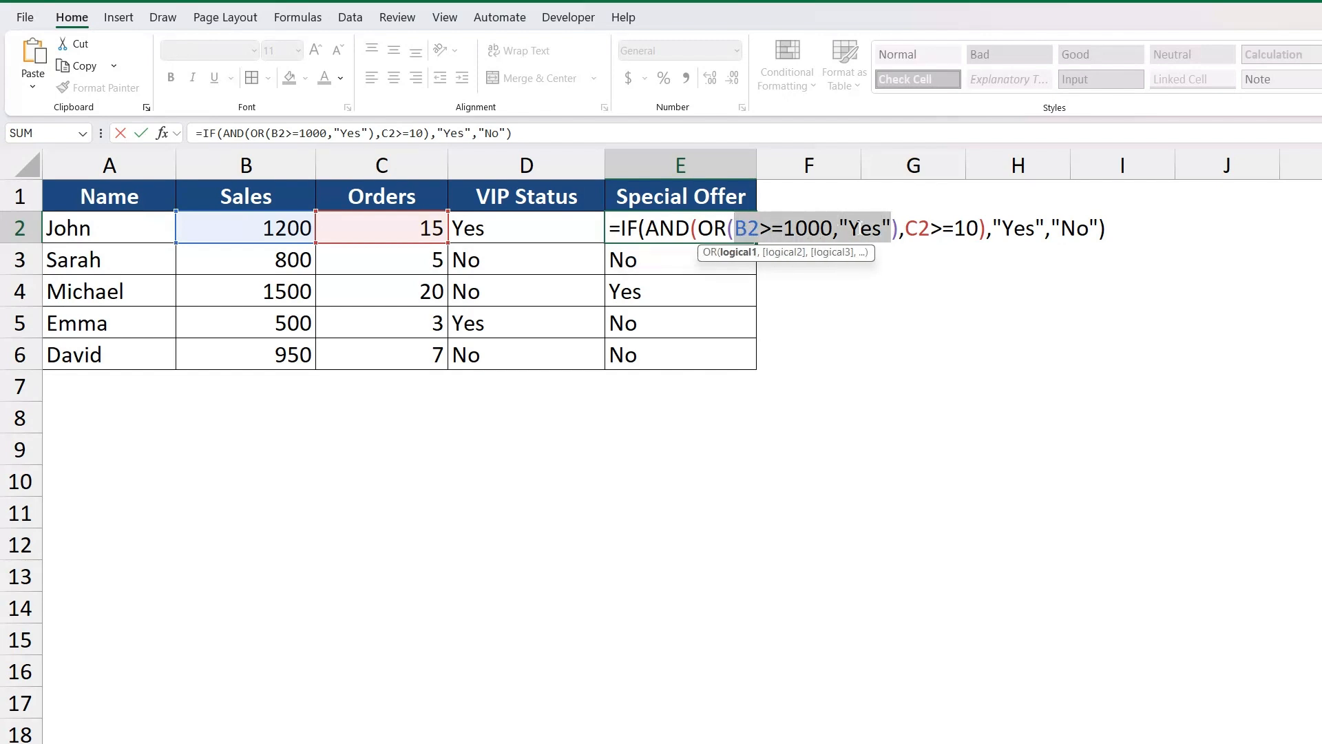
{"action": "left_click", "coordinate": [860, 228]}
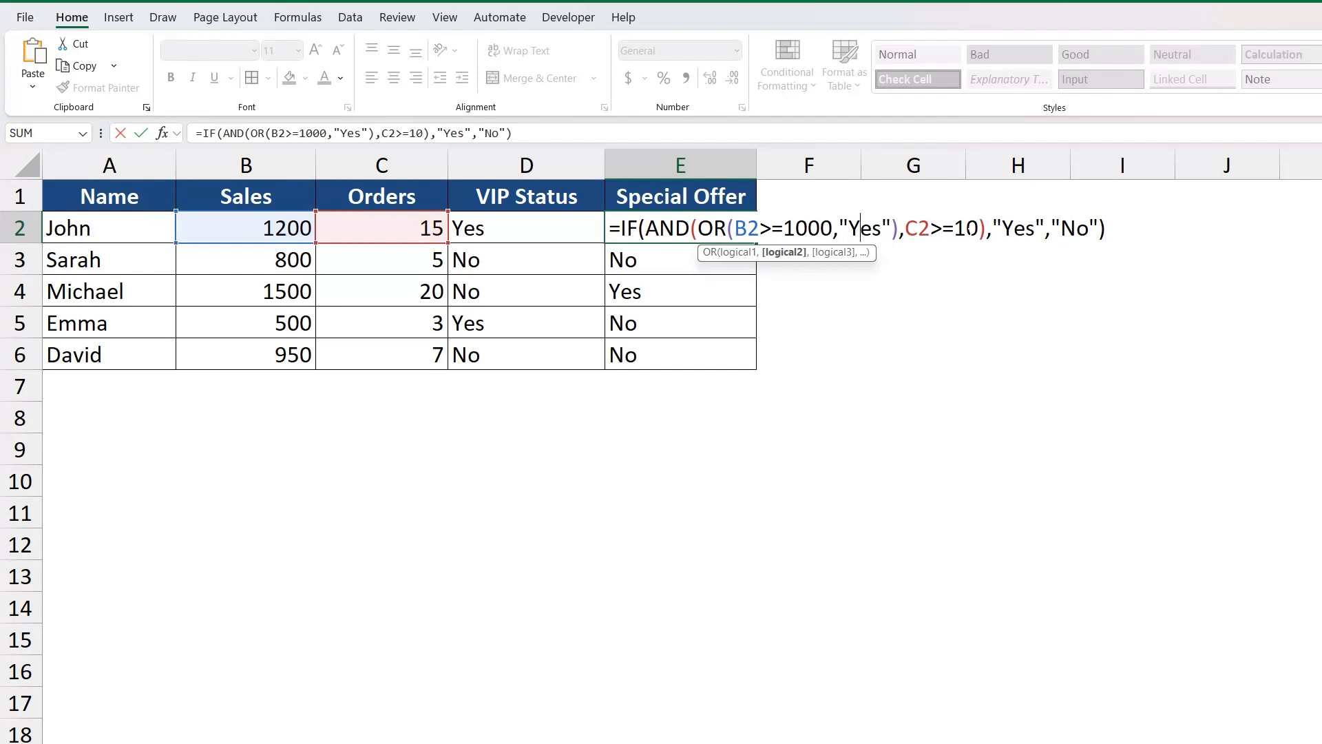
{"action": "left_click_drag", "start_coordinate": [979, 228], "coordinate": [900, 227]}
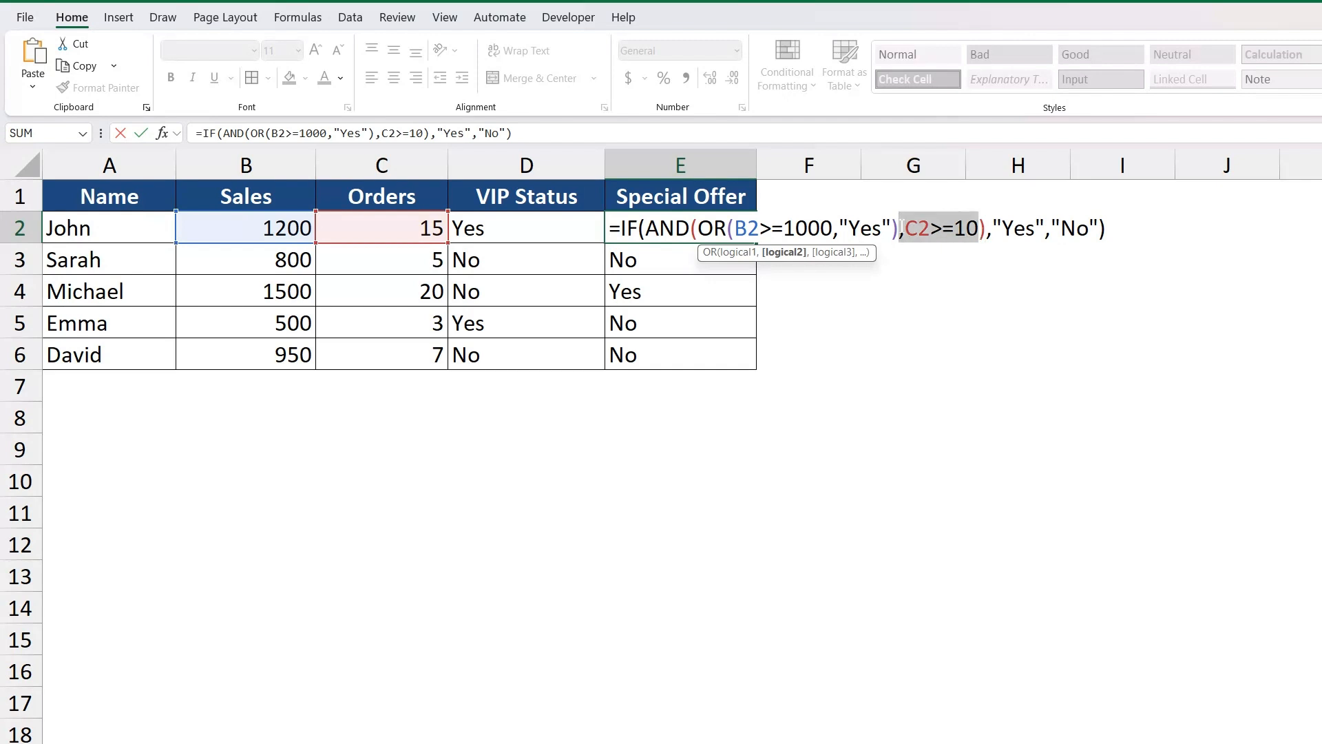
{"action": "left_click", "coordinate": [806, 227]}
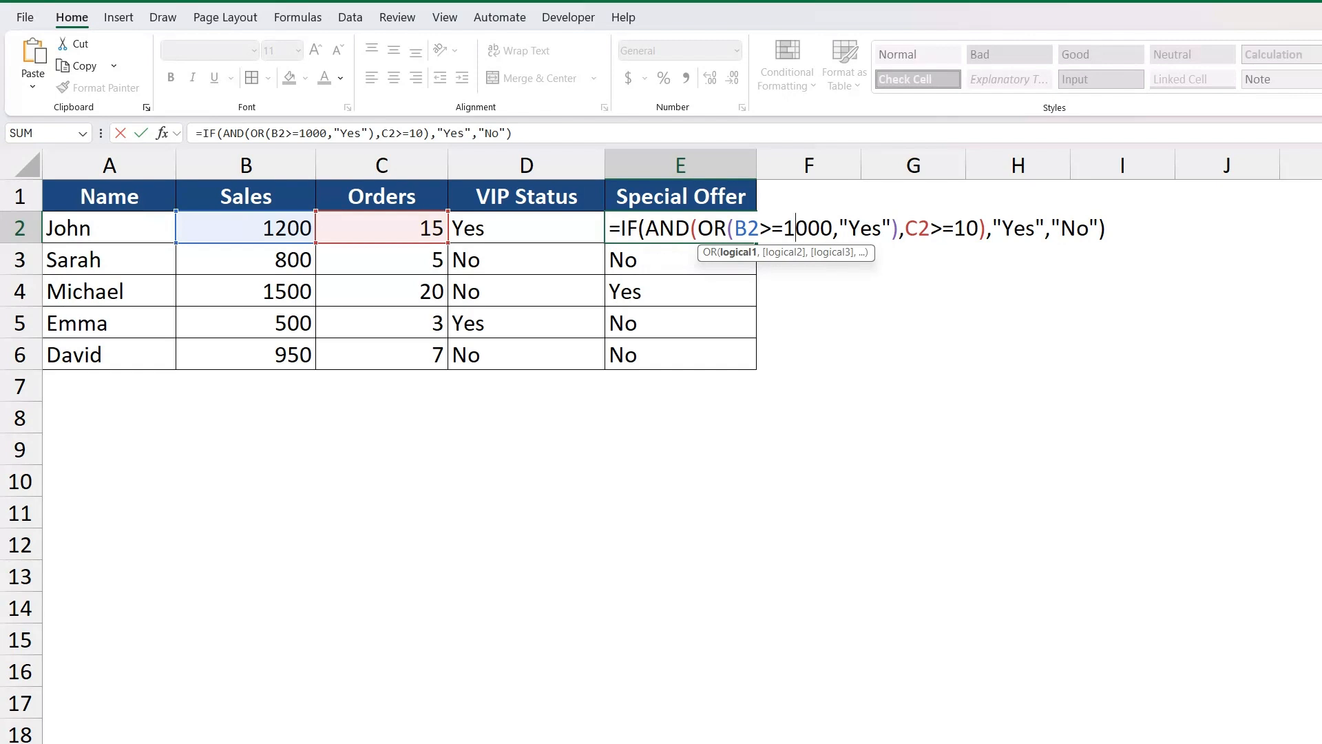
{"action": "left_click", "coordinate": [1078, 228]}
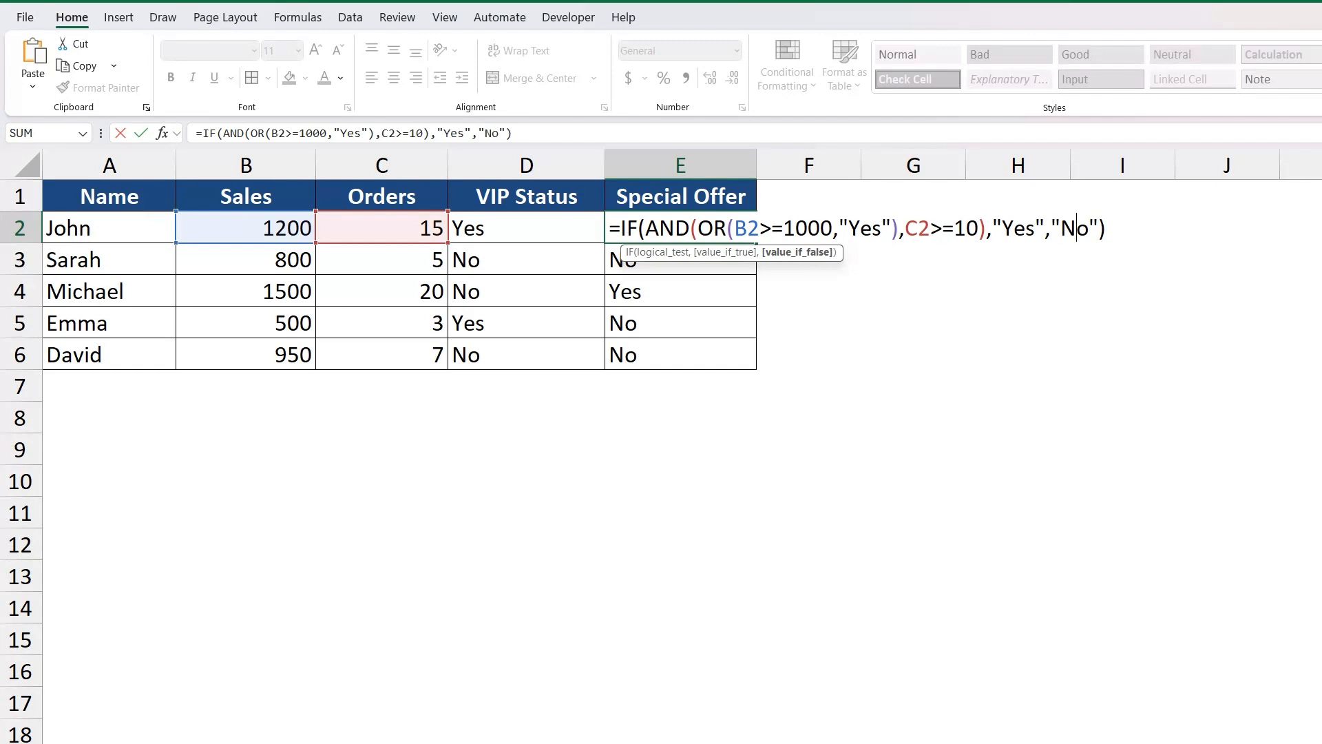
{"action": "key", "text": "ctrl+Return"}
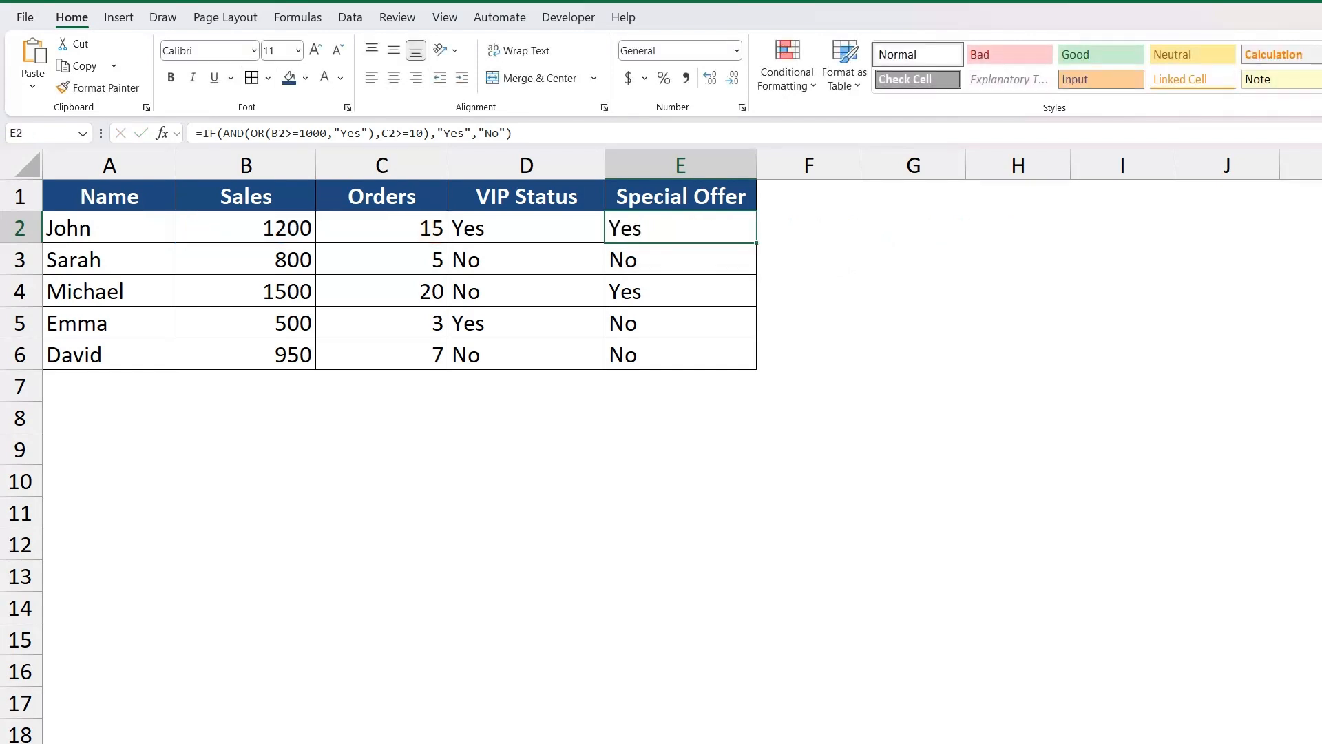
Step: Test the formula by setting the Orders value in C2 to 9 and checking the Special Offer cell E2
{"action": "left_click", "coordinate": [383, 229]}
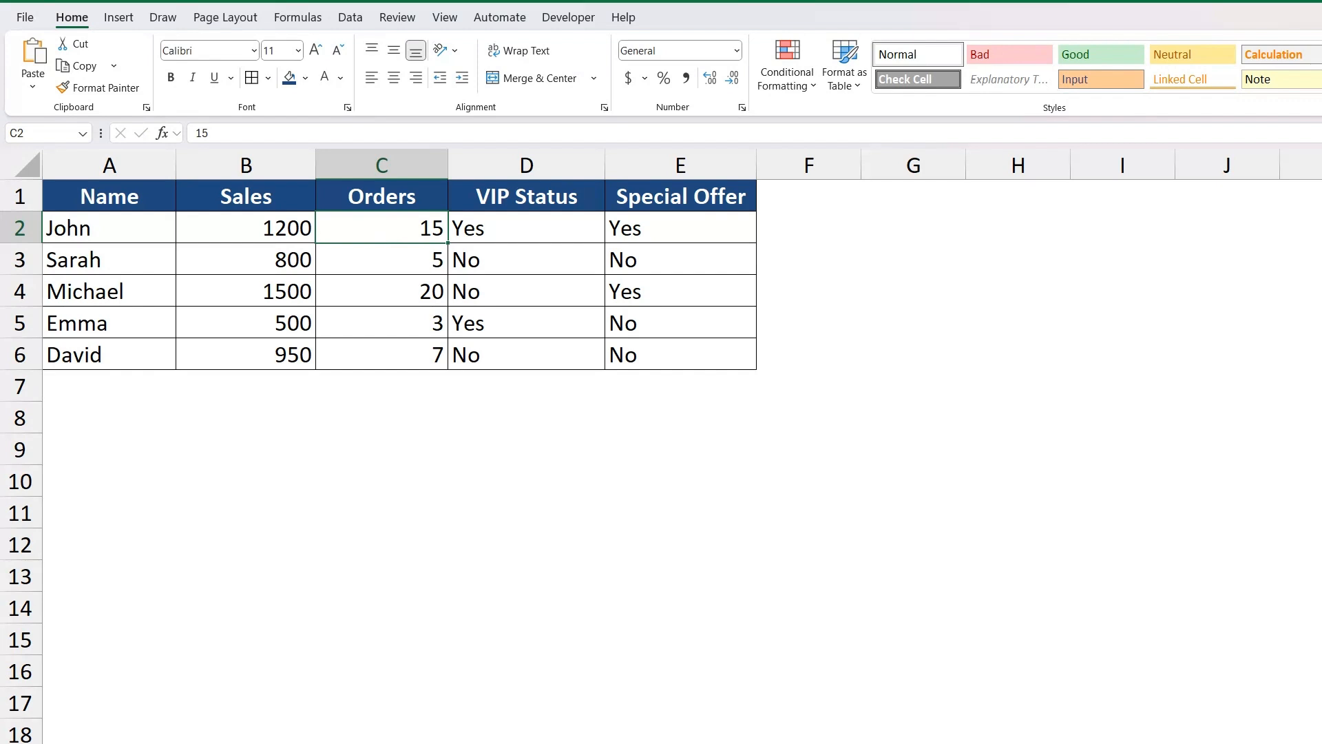
{"action": "type", "text": "9"}
{"action": "key", "text": "Return"}
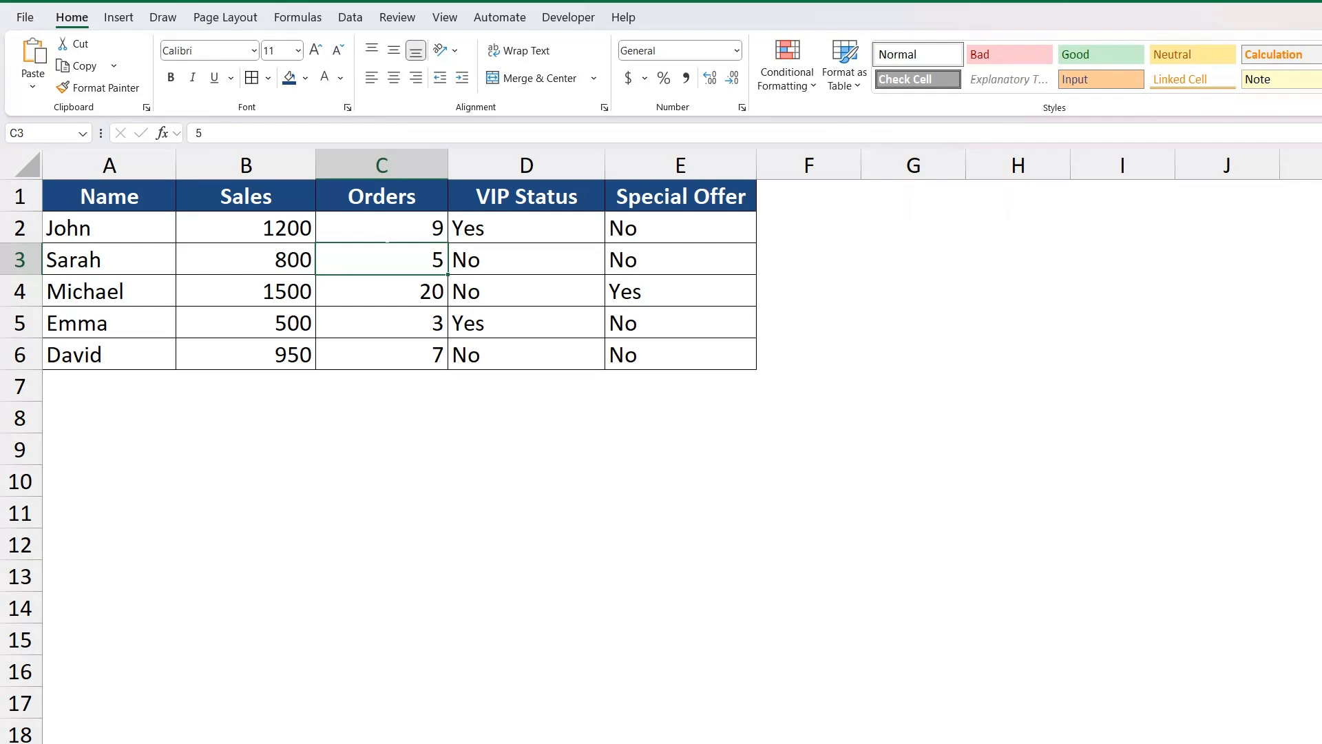
{"action": "left_click", "coordinate": [626, 230]}
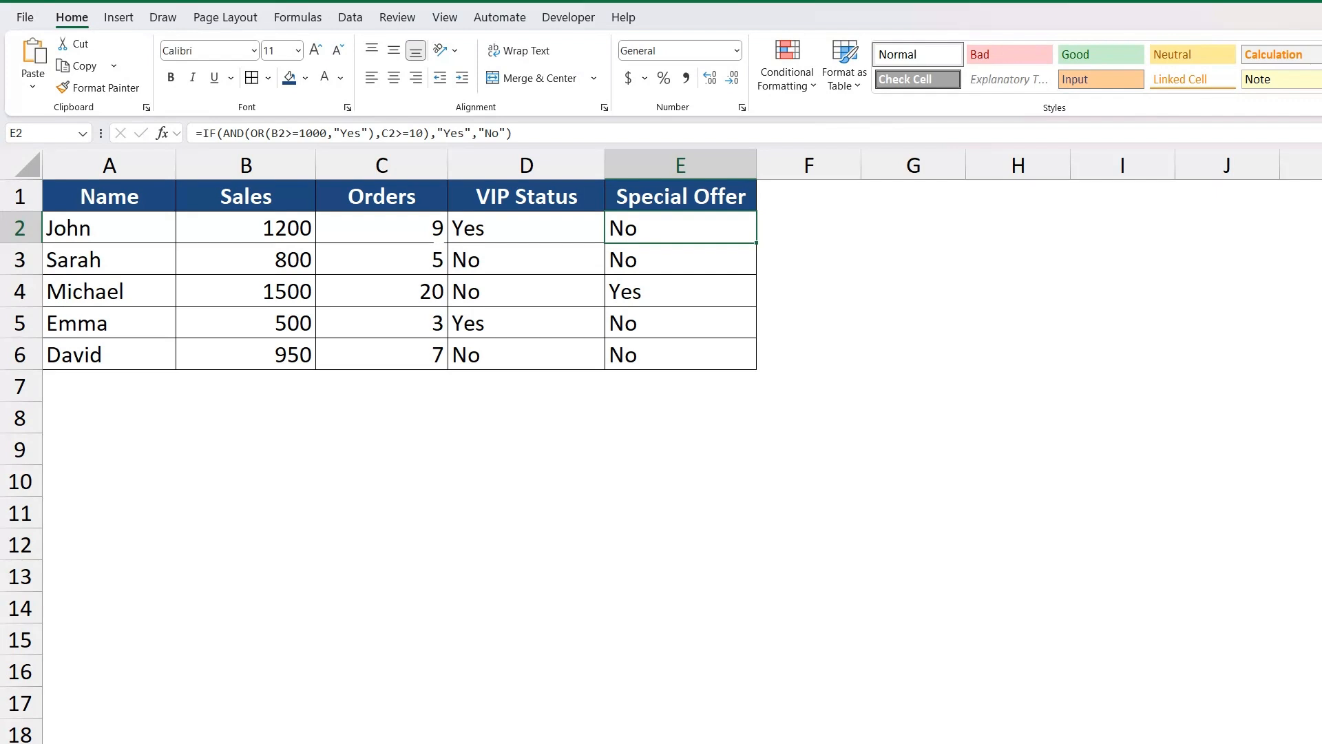
Step: Restore the Orders value in C2 to 15
{"action": "left_click", "coordinate": [382, 228]}
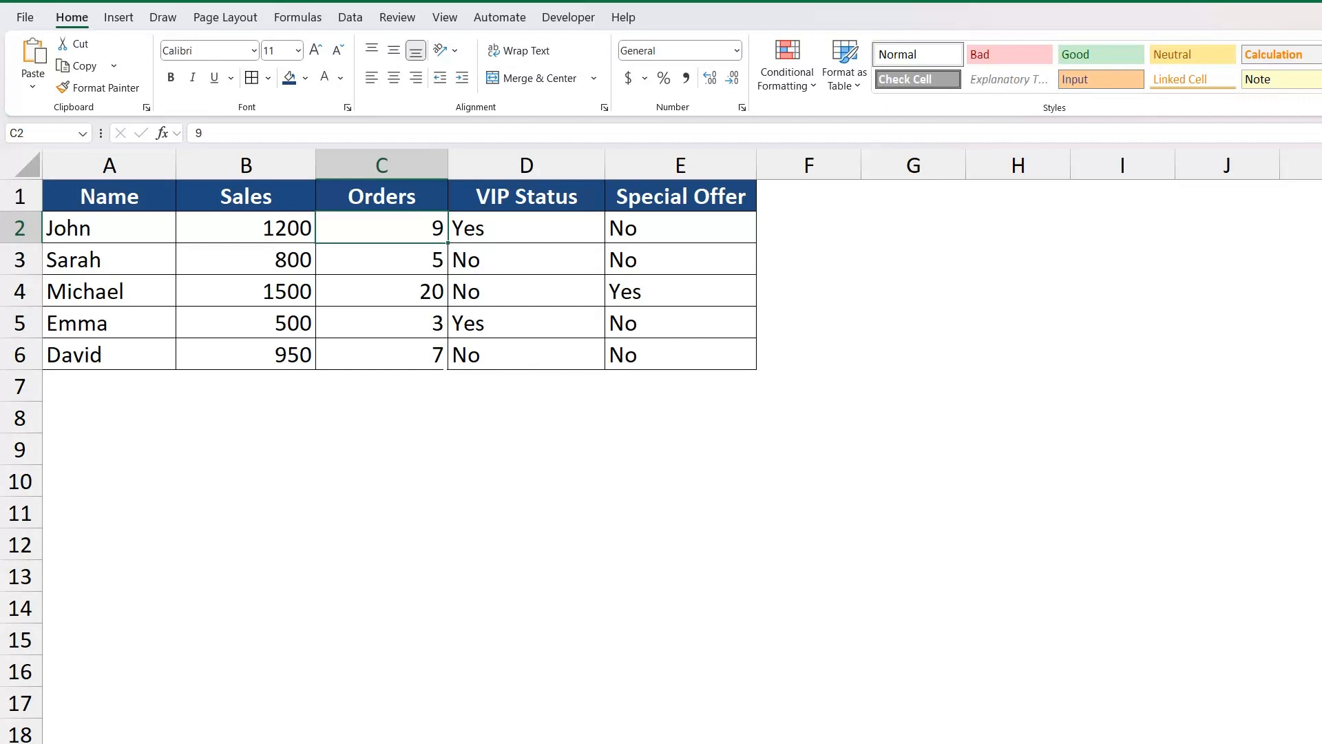
{"action": "type", "text": "15"}
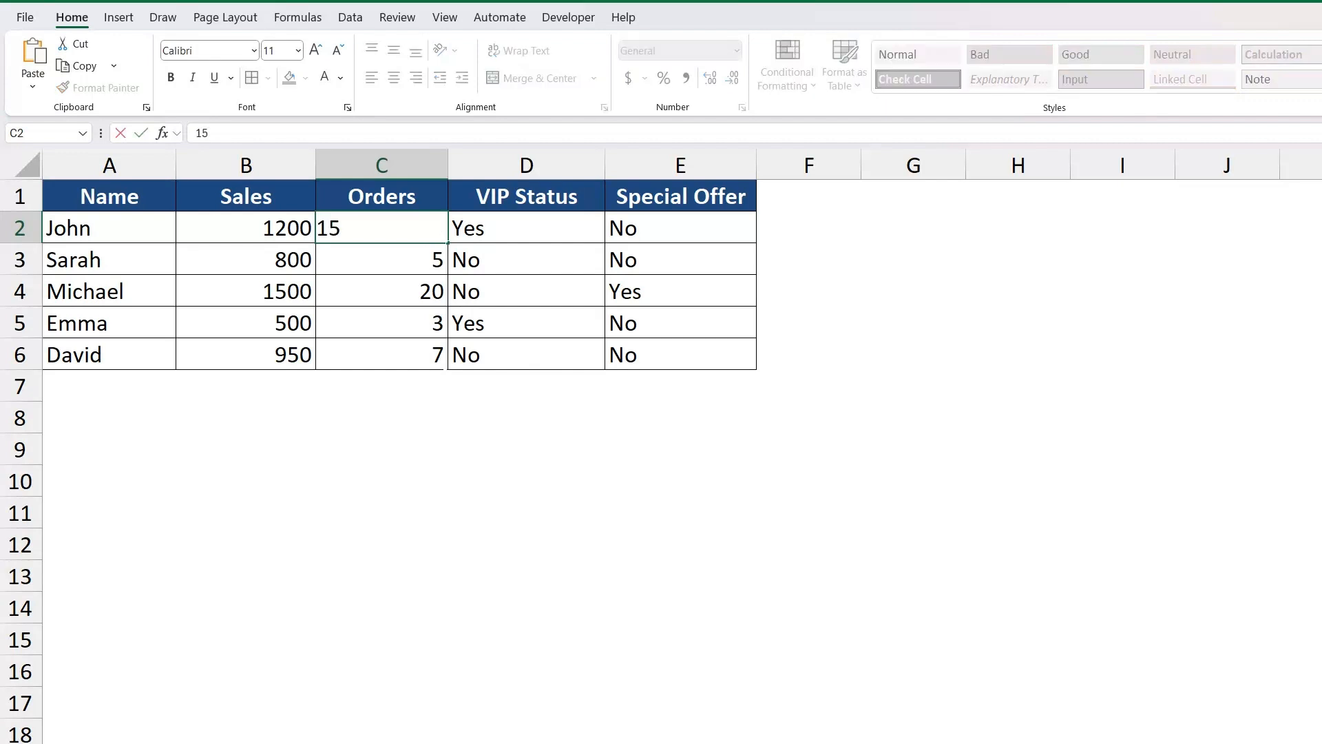
{"action": "key", "text": "Return"}
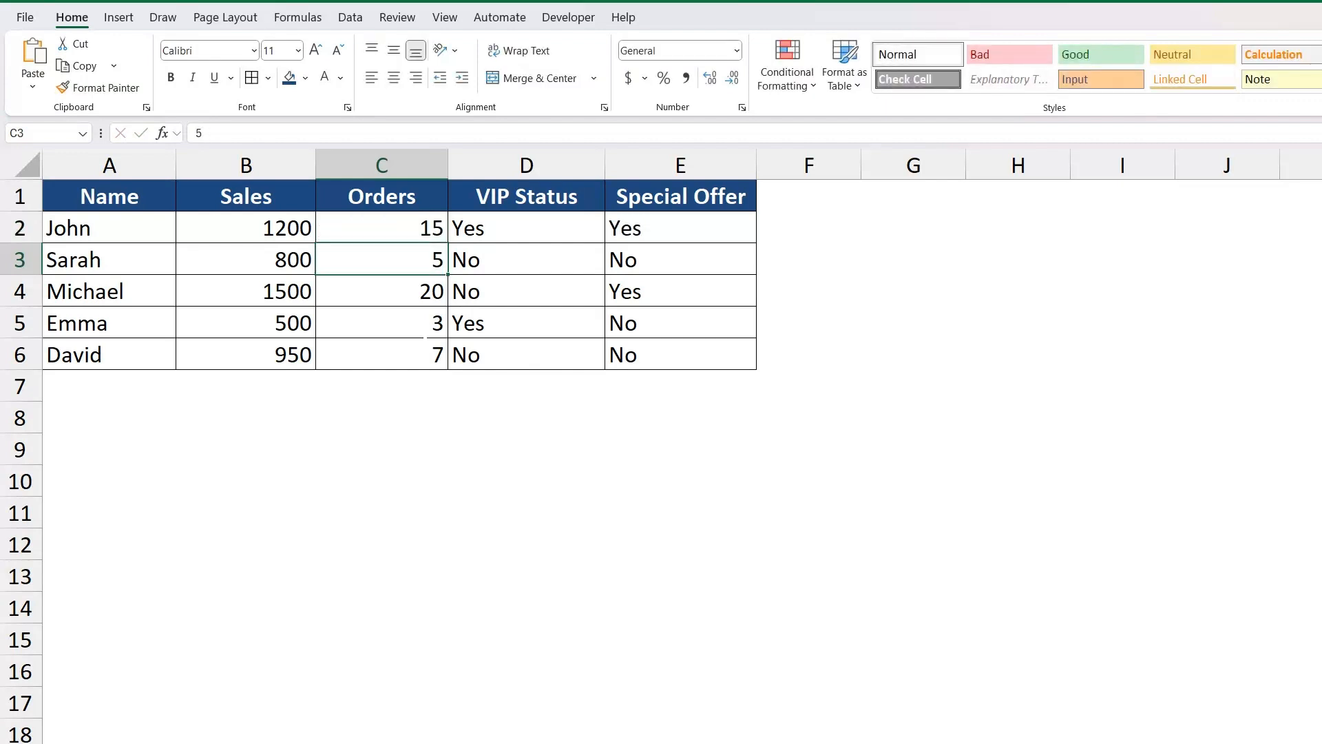
Step: Check the Sales and Orders values in row 4 and set the VIP Status in D4 to Yes
{"action": "left_click", "coordinate": [404, 303]}
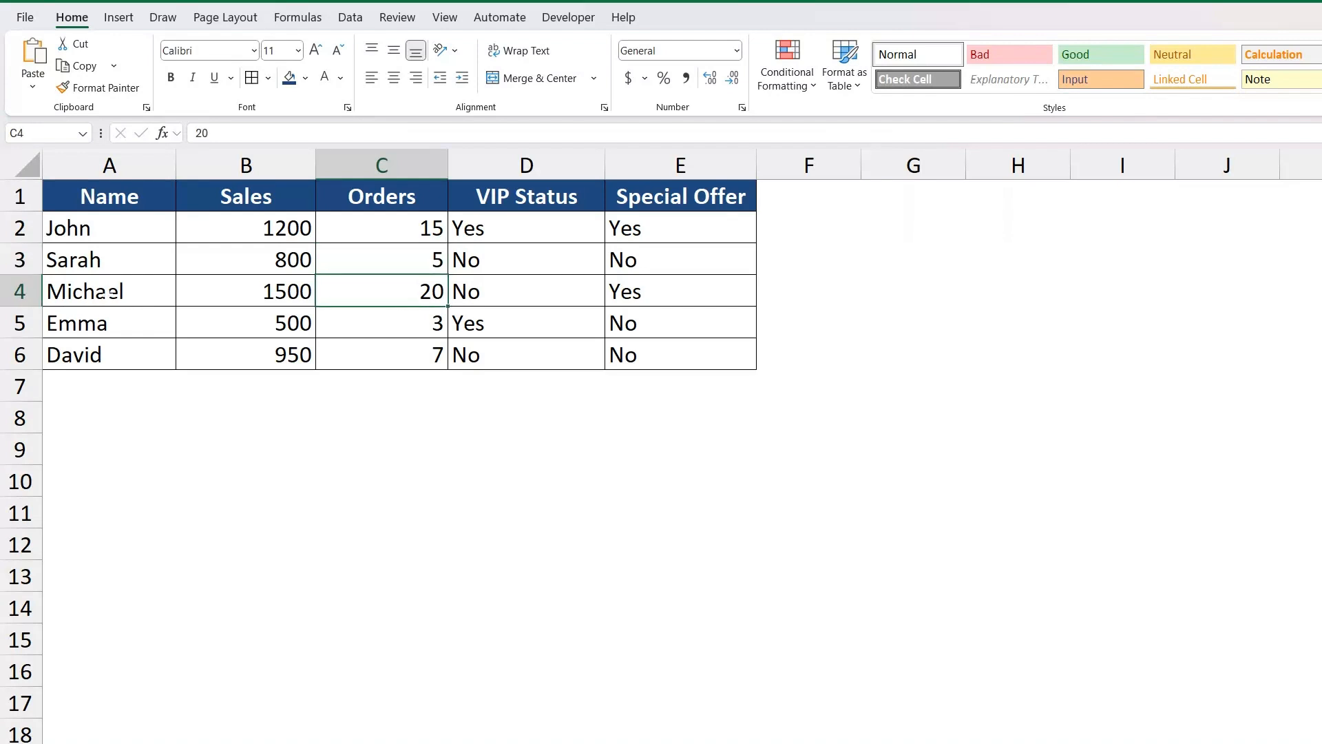
{"action": "left_click", "coordinate": [289, 292]}
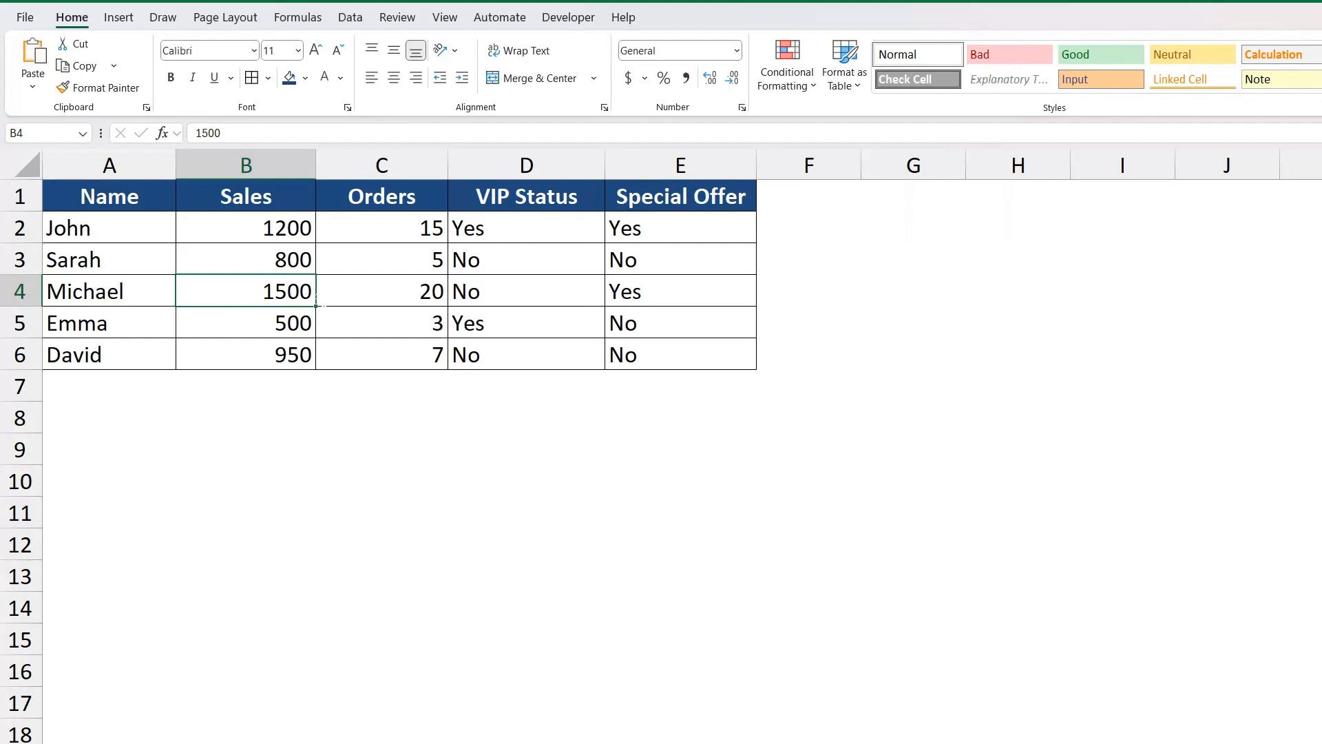
{"action": "left_click", "coordinate": [440, 291]}
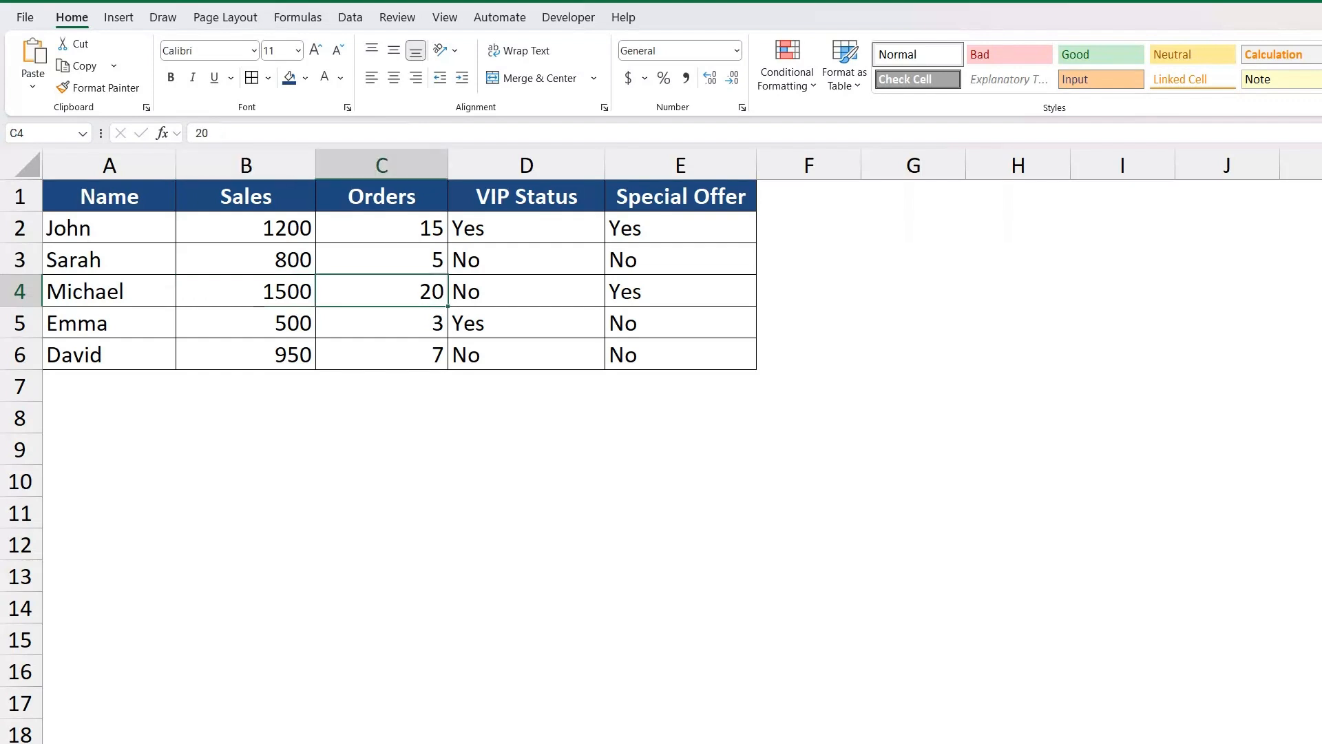
{"action": "left_click", "coordinate": [526, 291]}
{"action": "type", "text": "Yes"}
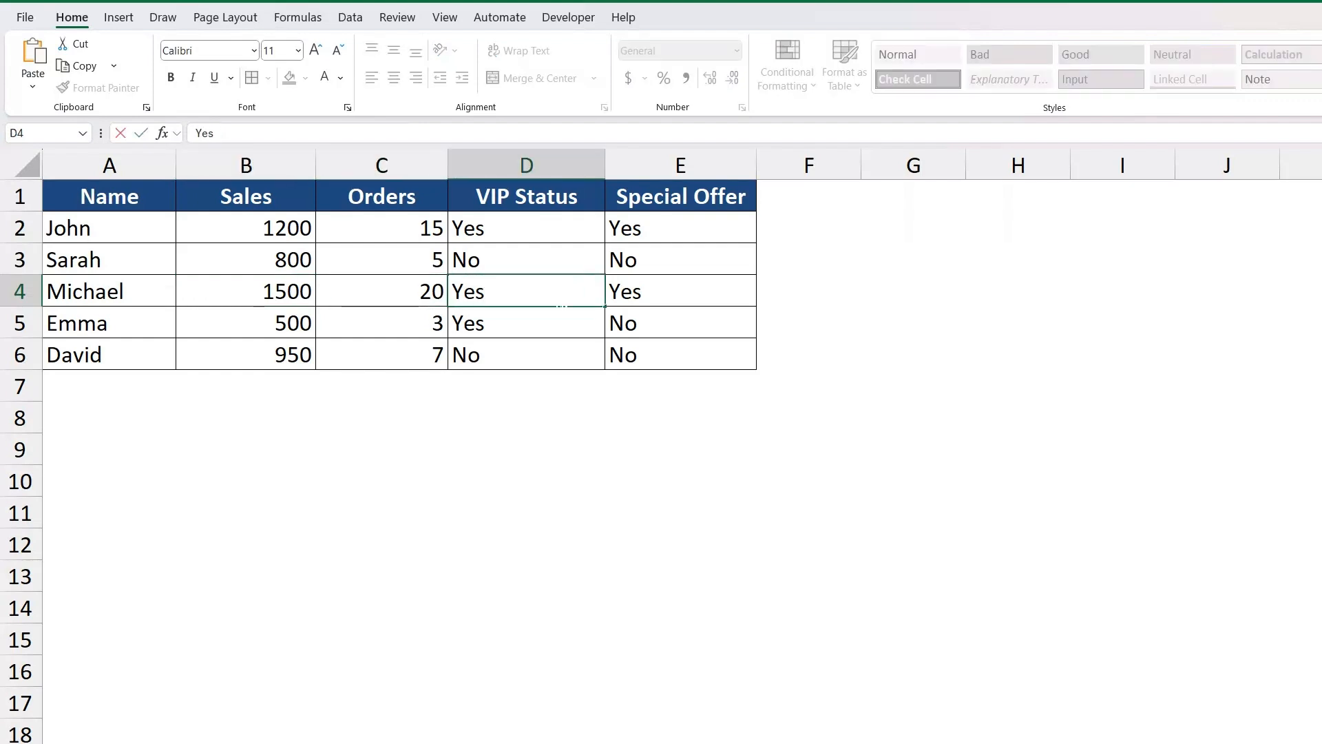
{"action": "key", "text": "Return"}
Step: Set the Orders value in C4 to 10
{"action": "left_click", "coordinate": [423, 292]}
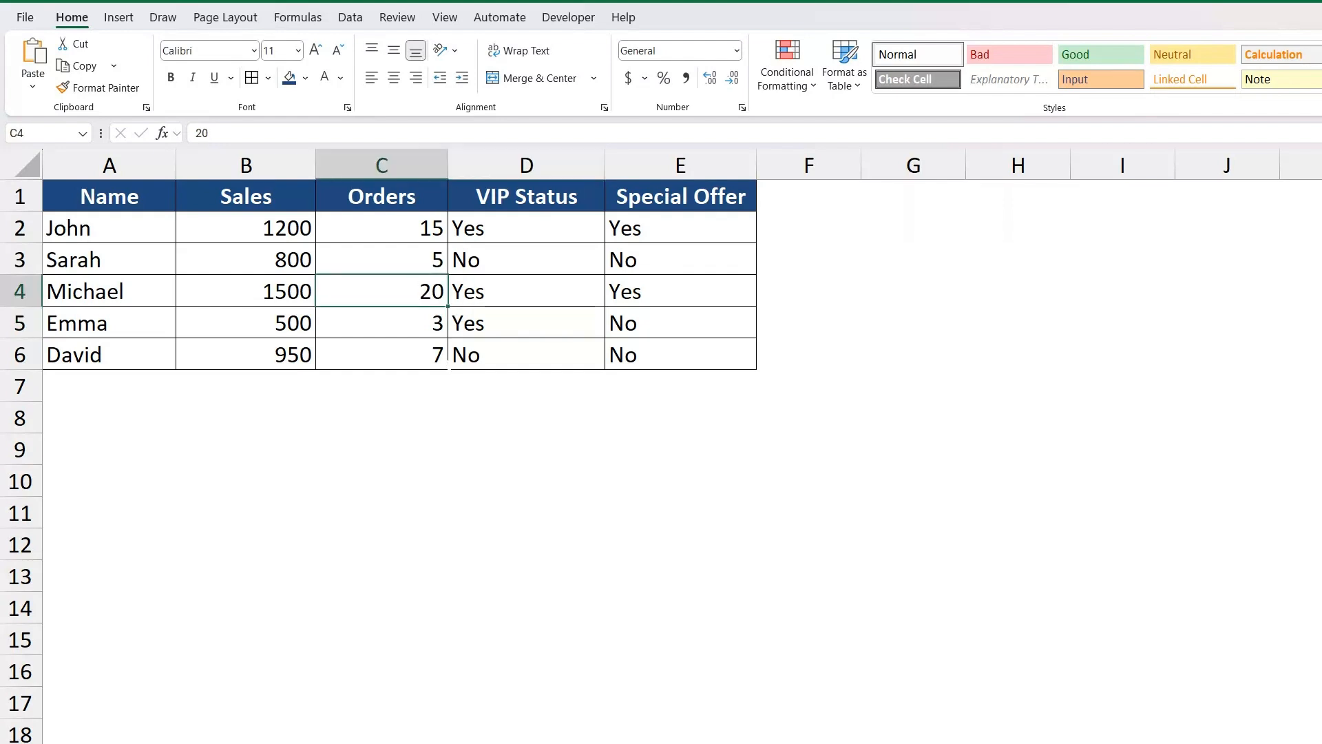
{"action": "type", "text": "19"}
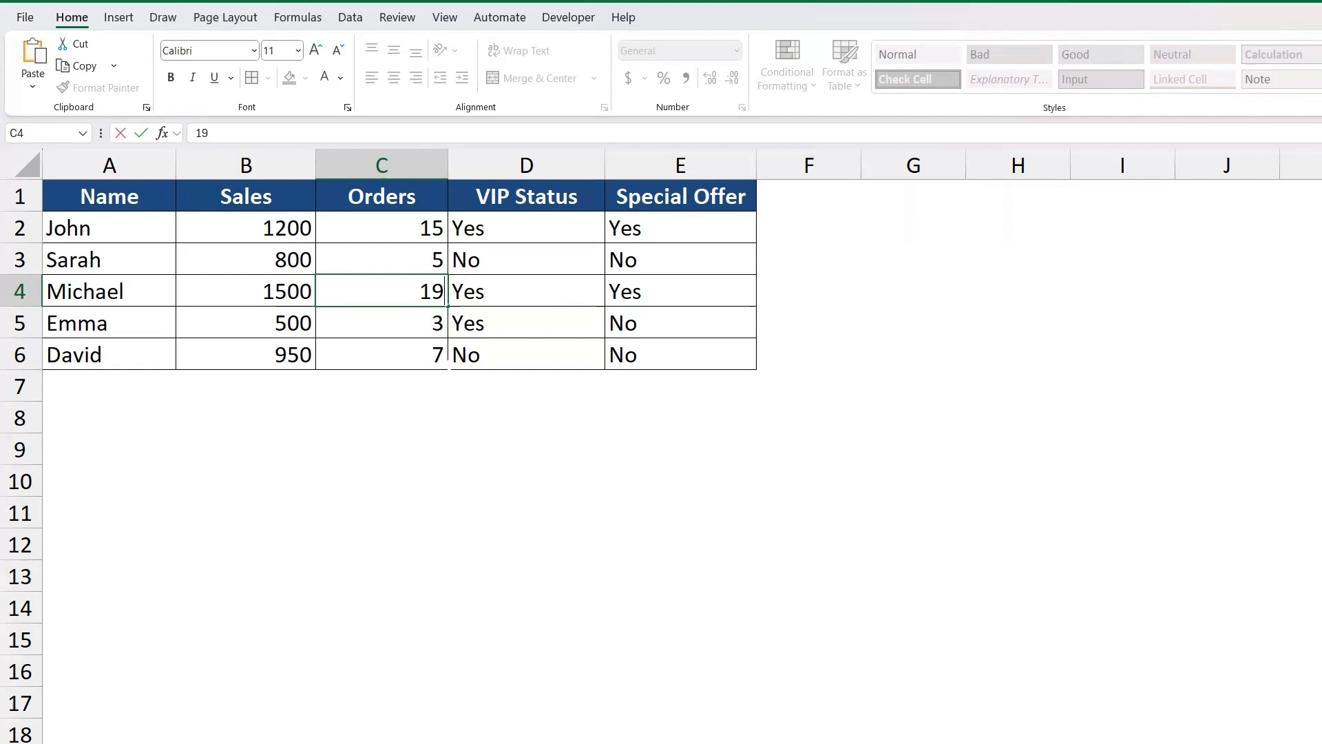
{"action": "key", "text": "BackSpace"}
{"action": "type", "text": "0"}
{"action": "key", "text": "Return"}
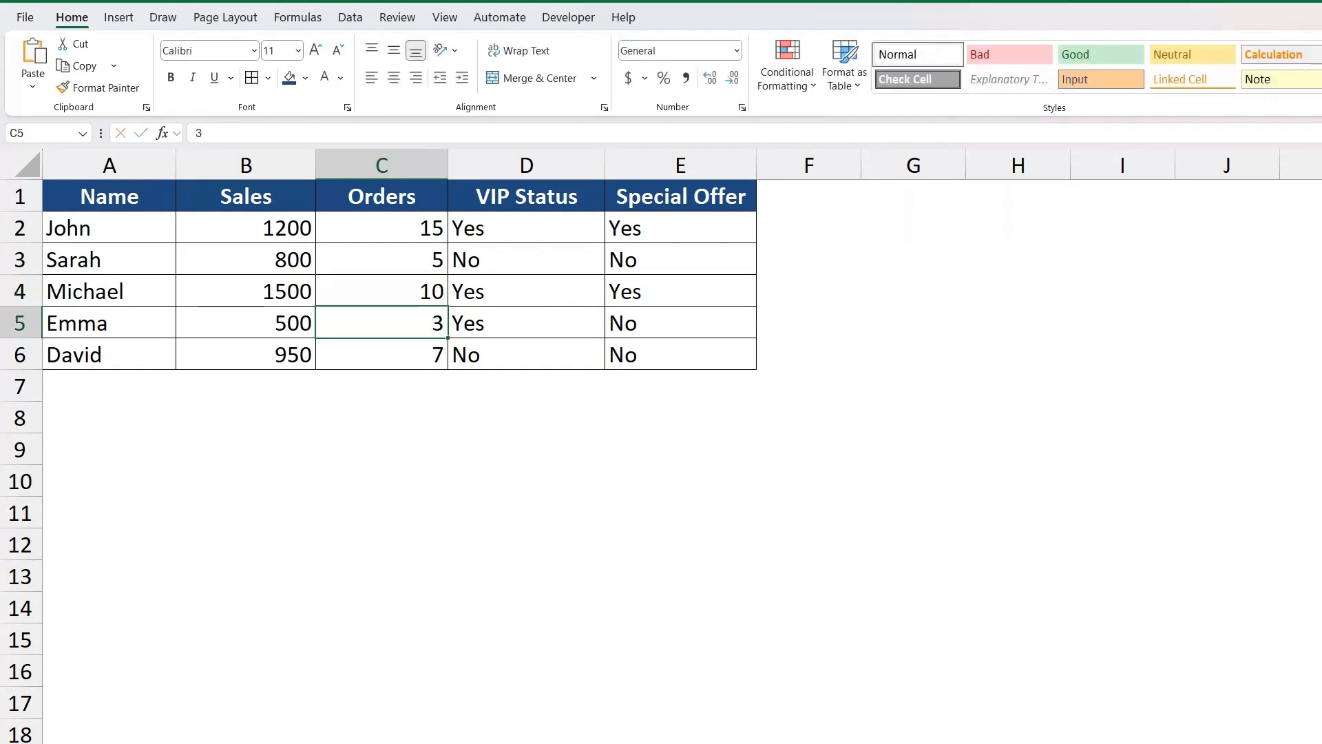
Step: Test an Orders value of 9 in C4 against the Special Offer formula in E4, and undo the change
{"action": "left_click", "coordinate": [382, 291]}
{"action": "type", "text": "9"}
{"action": "left_click", "coordinate": [526, 417]}
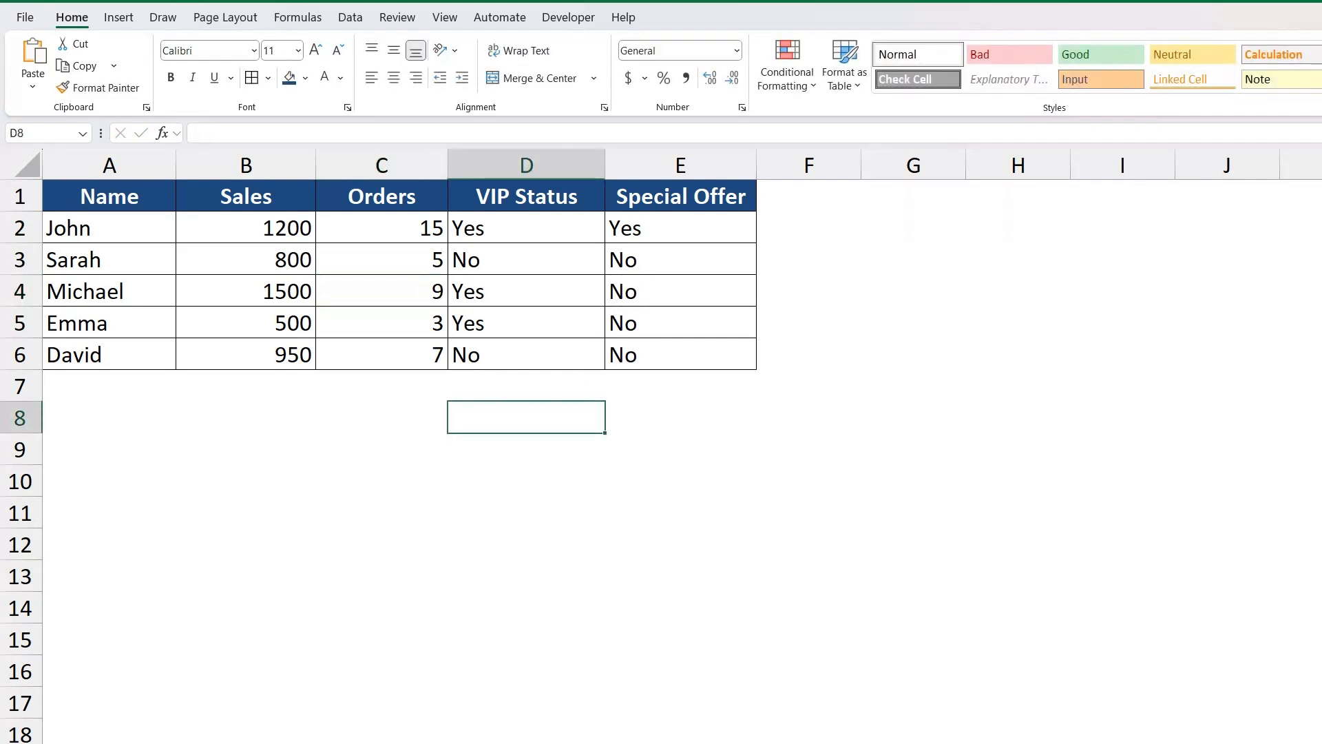
{"action": "left_click", "coordinate": [680, 292]}
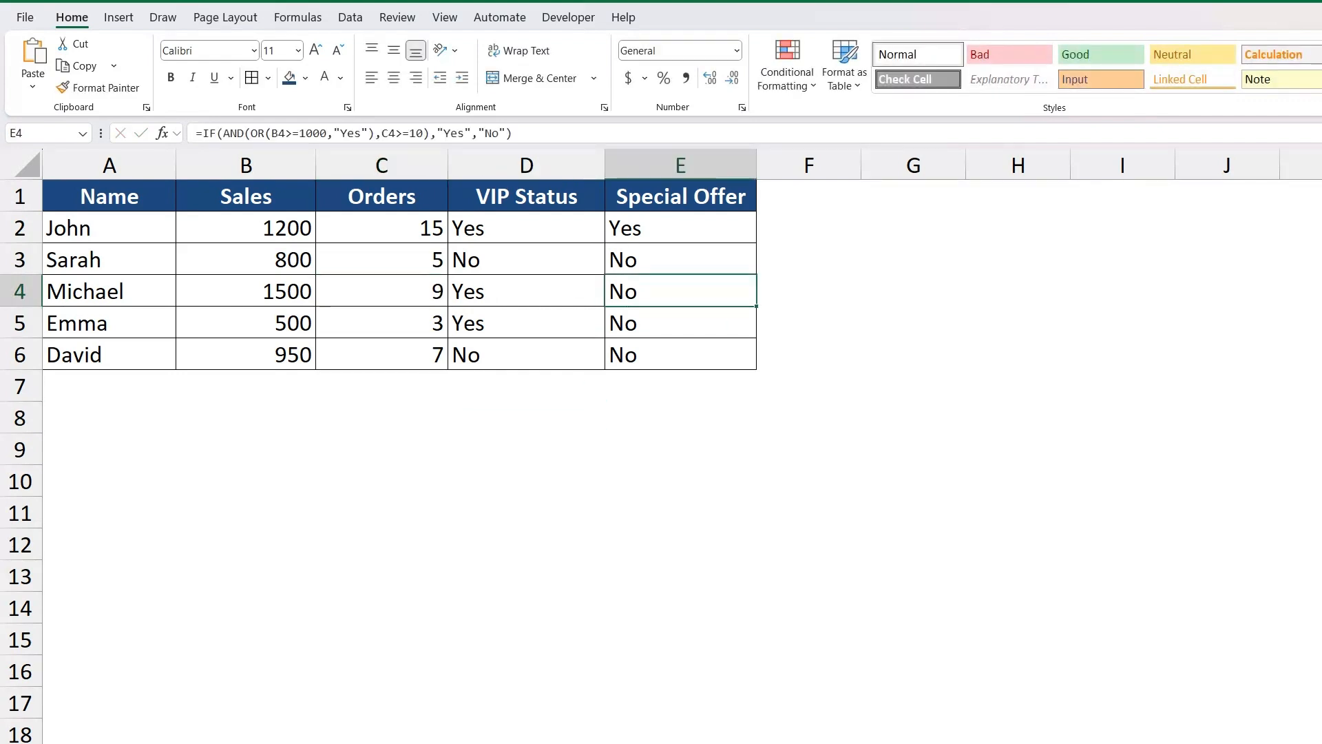
{"action": "left_click", "coordinate": [382, 291]}
{"action": "key", "text": "ctrl+z"}
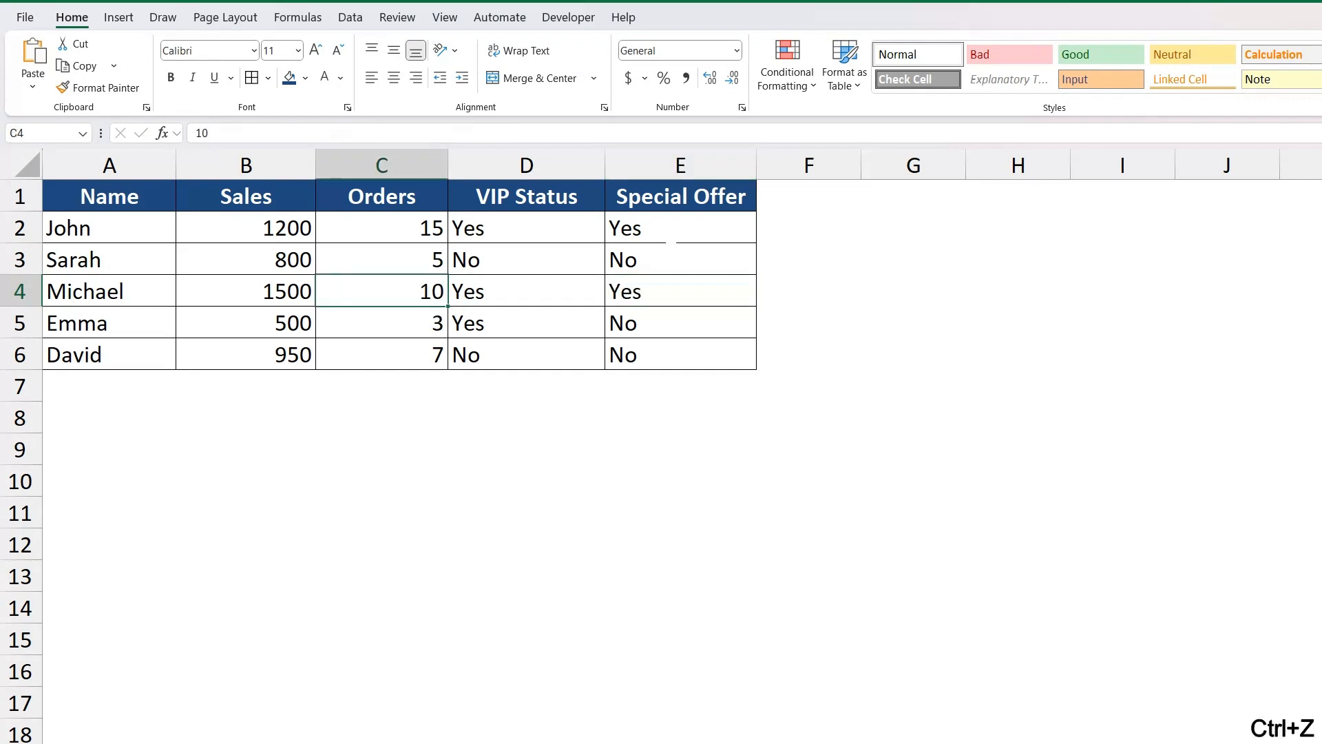
Step: Open the E2 formula for editing and examine the AND function's C2>=10 condition
{"action": "double_click", "coordinate": [691, 228]}
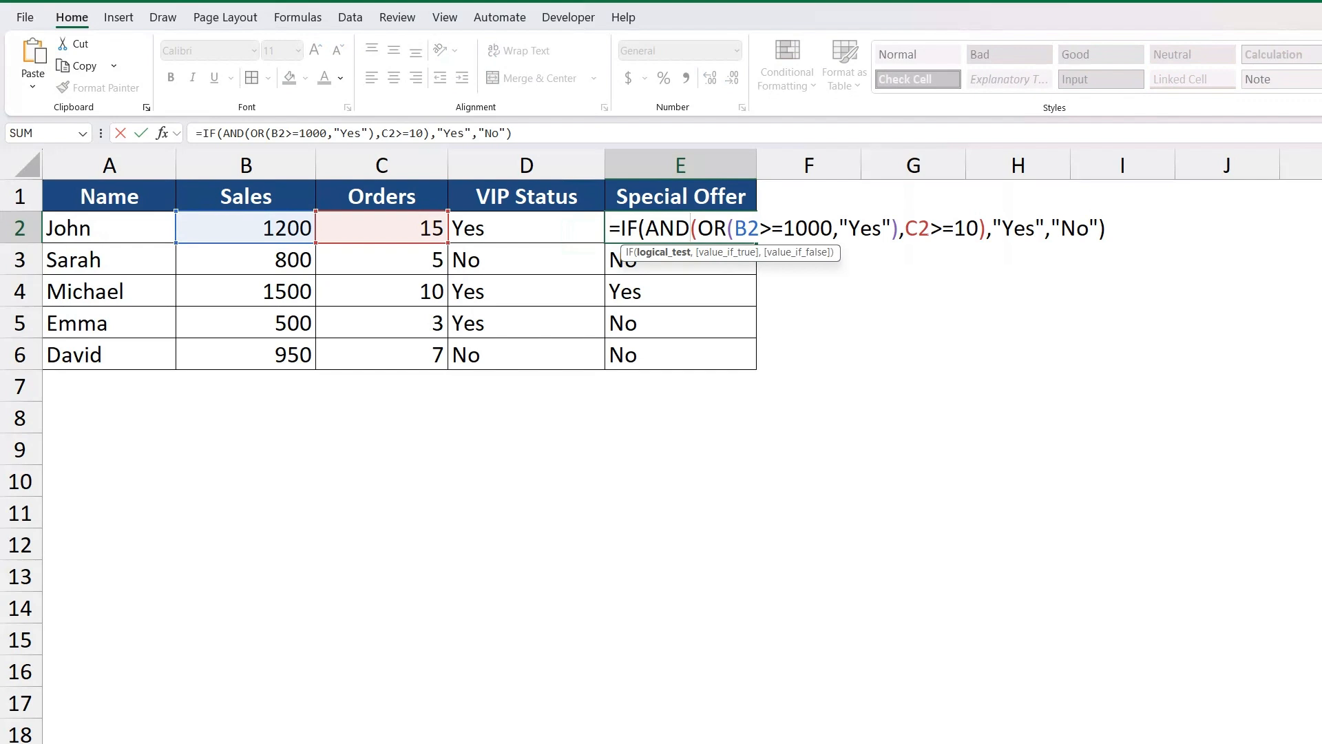
{"action": "left_click", "coordinate": [930, 228]}
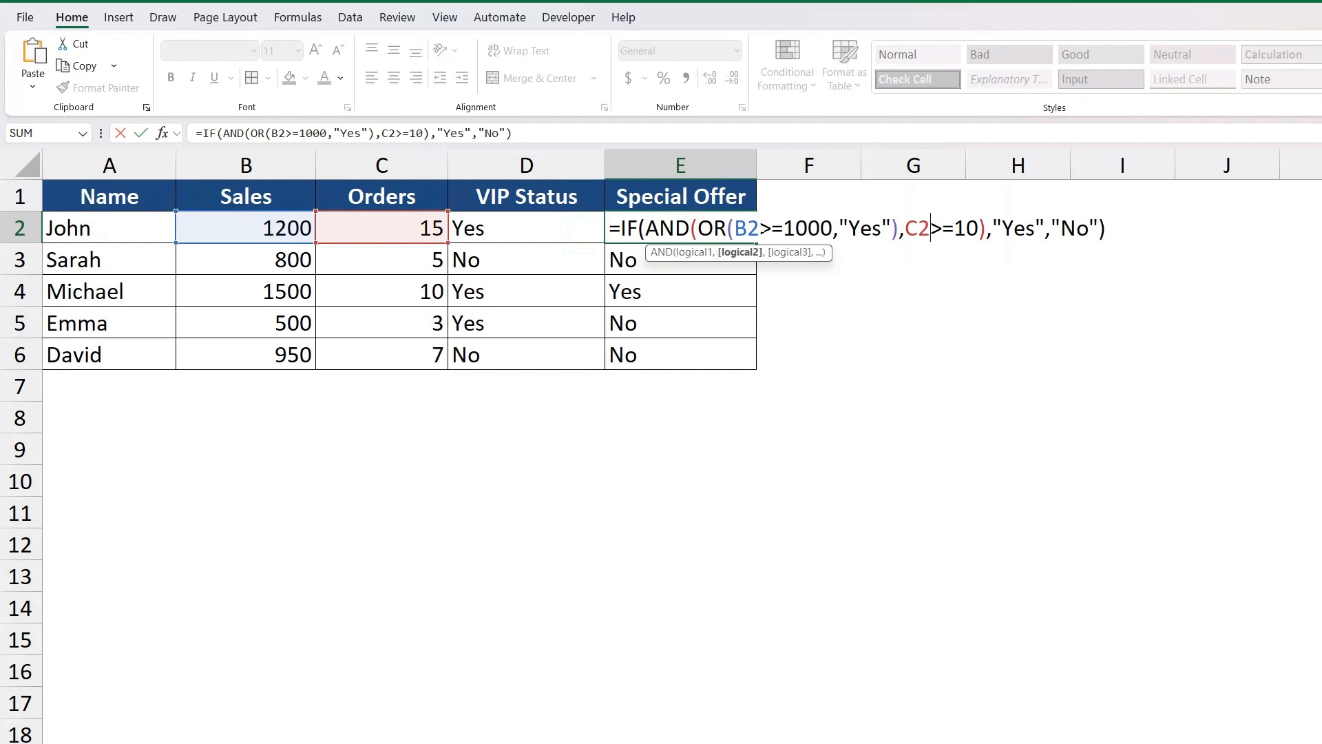
{"action": "left_click_drag", "start_coordinate": [979, 228], "coordinate": [906, 228]}
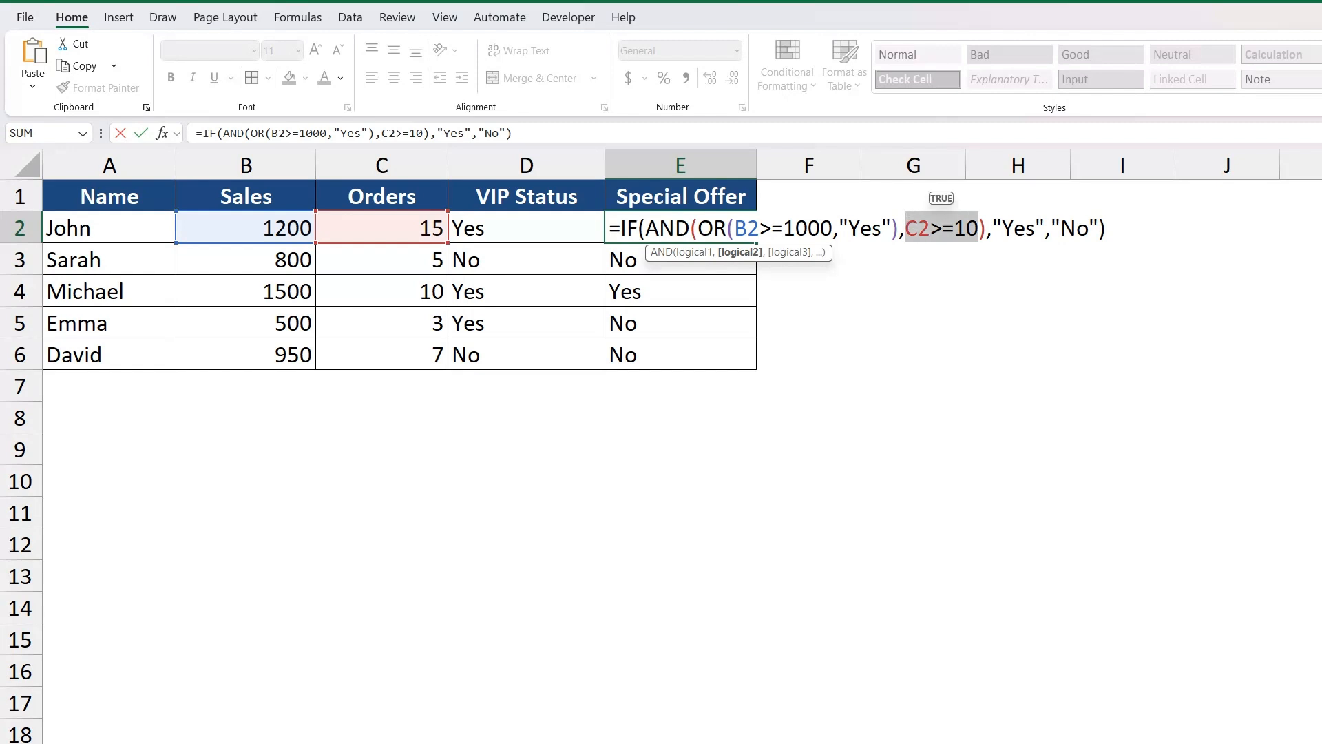